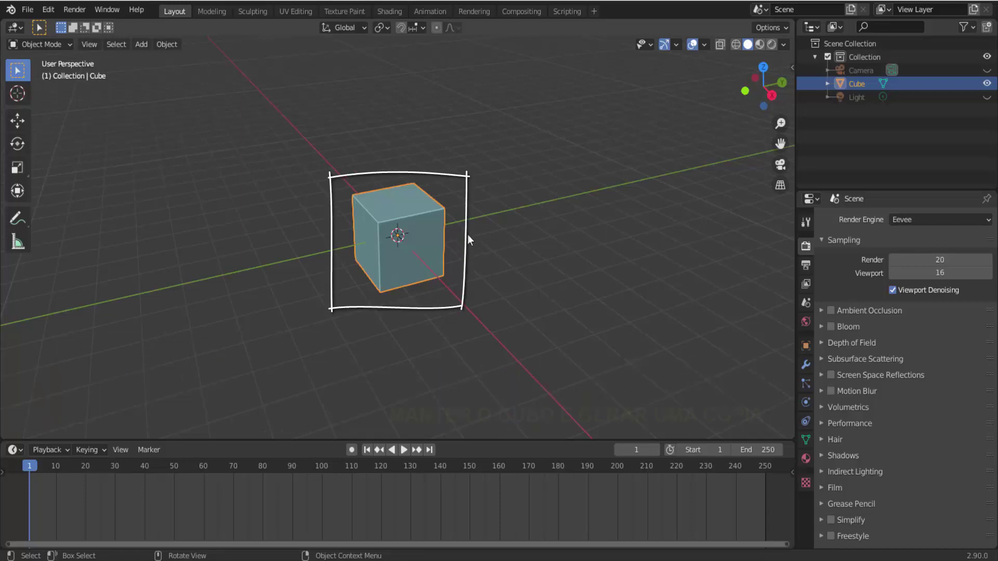
# Step: Scale the cube down to about half its size and duplicate it in place
pyautogui.press('s')
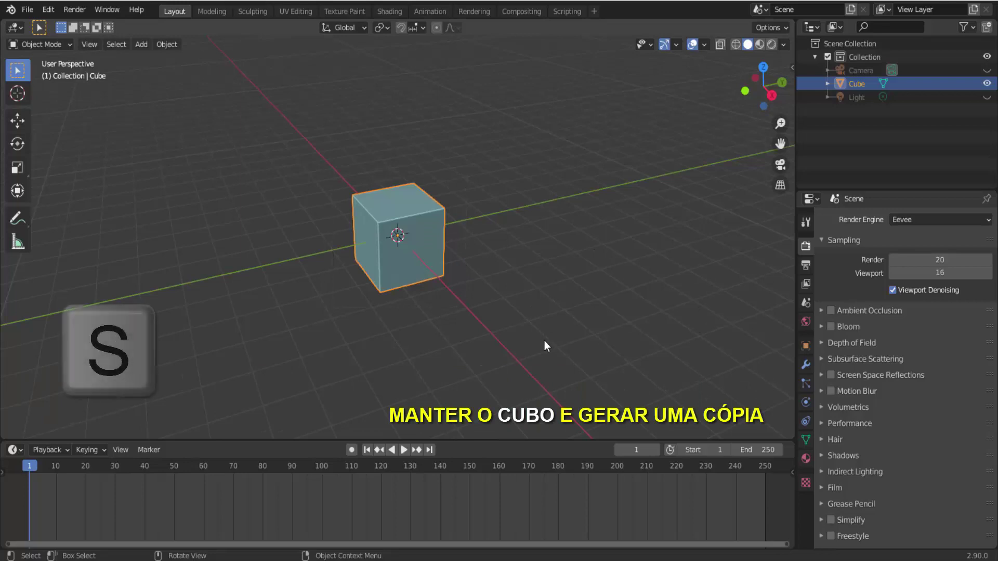
pyautogui.click(469, 297)
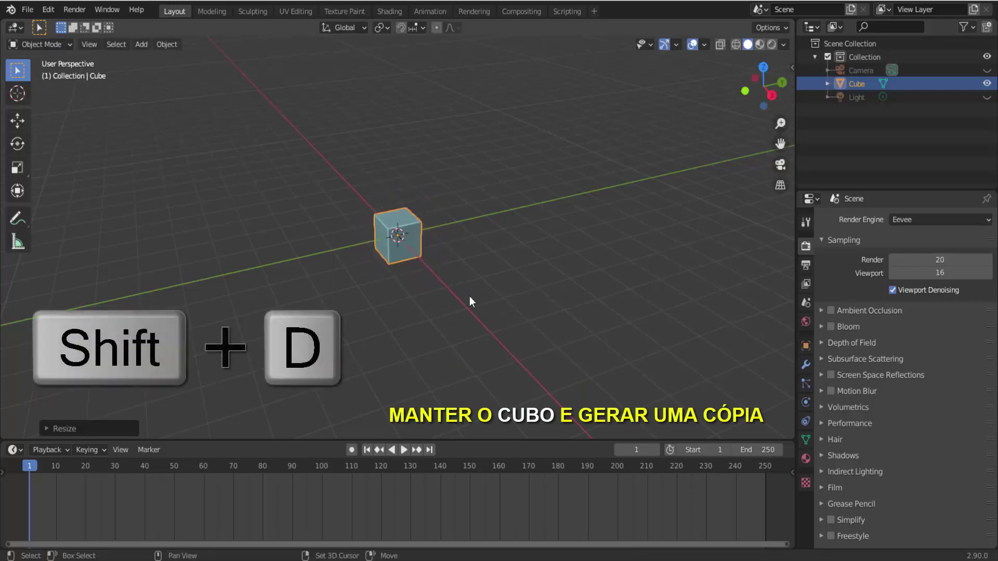
pyautogui.hotkey('shift', 'd')
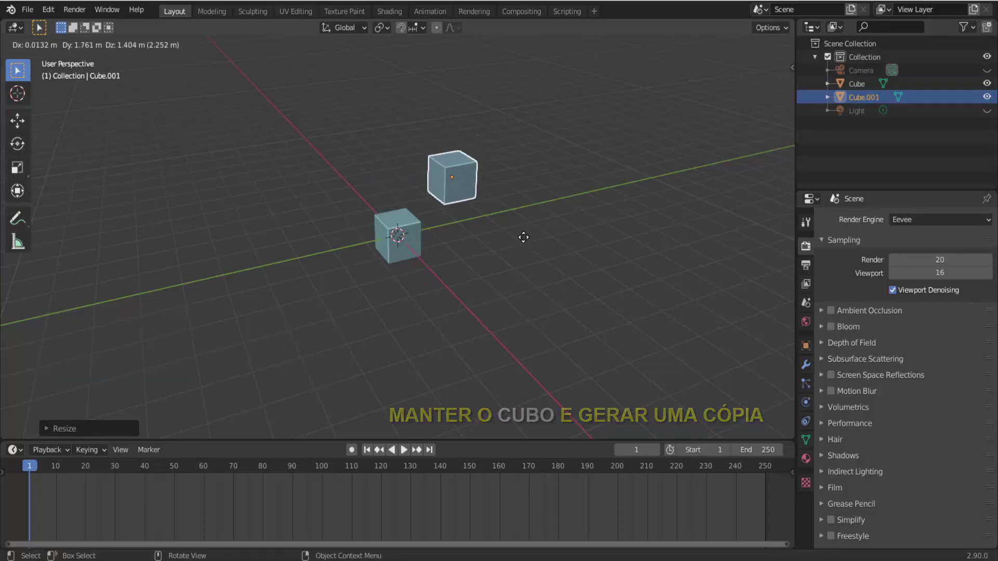
pyautogui.press('Escape')
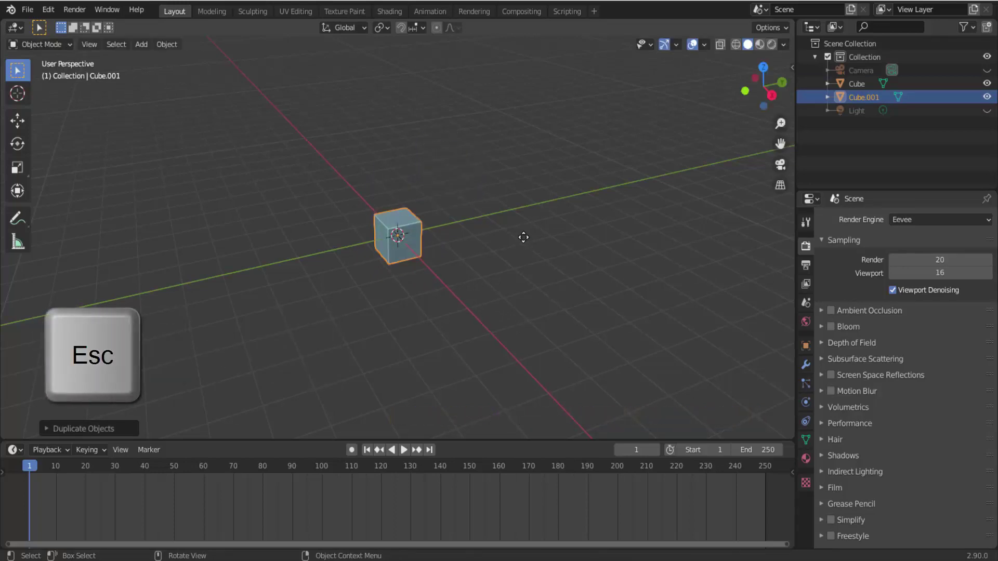
# Step: Raise the duplicate cube along Z well above the original and rotate it about -9° around the global X axis
pyautogui.click(20, 122)
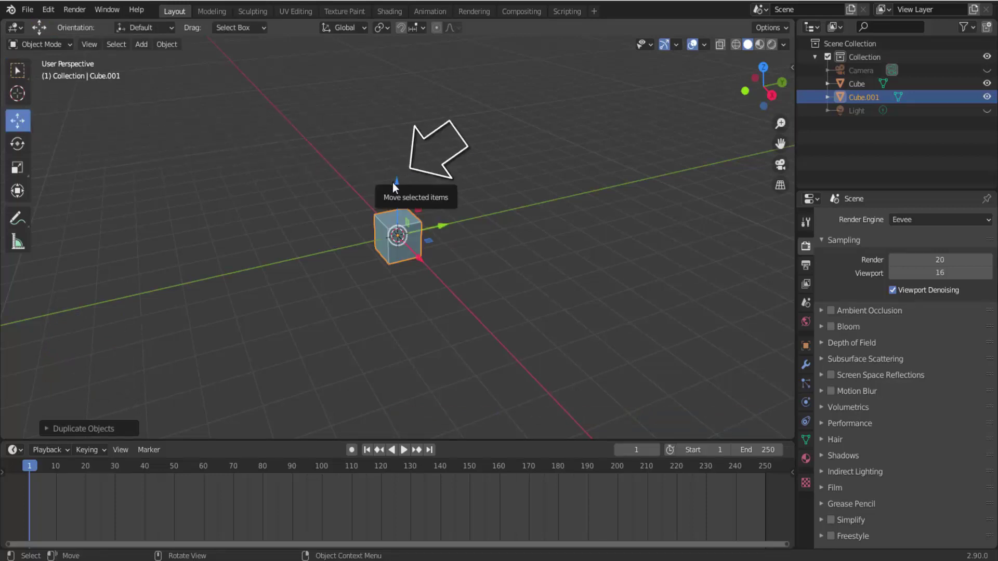
pyautogui.moveTo(400, 182); pyautogui.dragTo(405, 49)
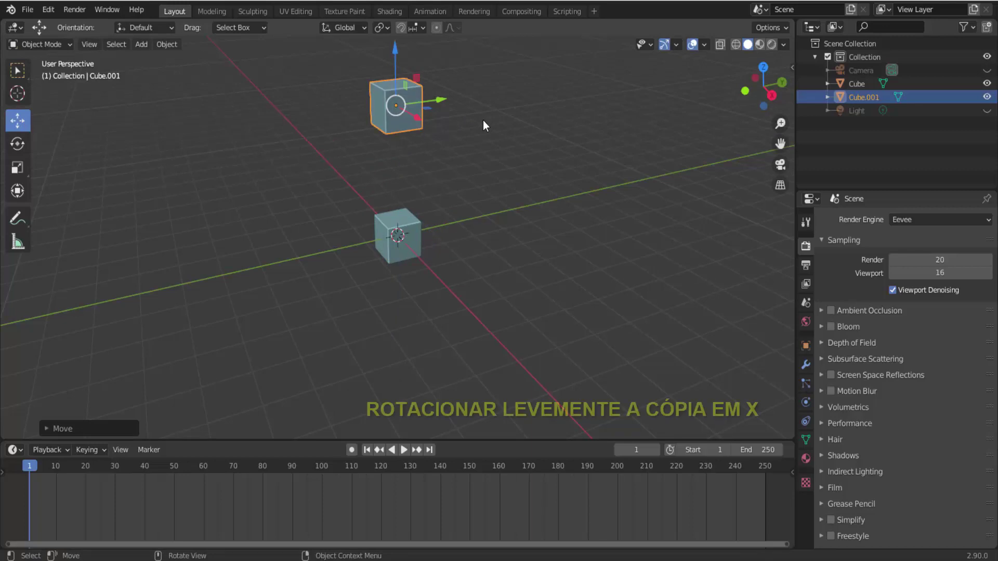
pyautogui.press('r')
pyautogui.press('x')
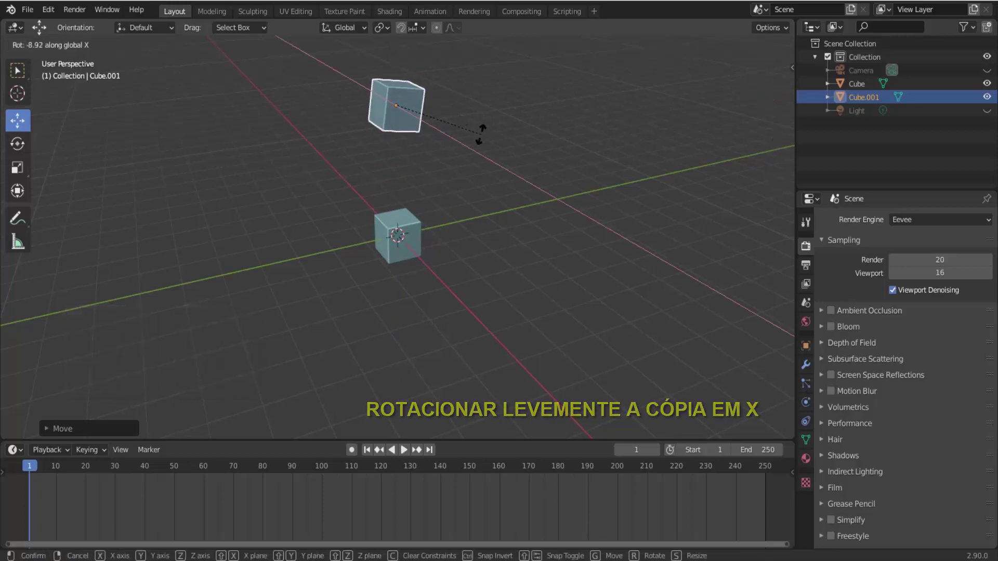
pyautogui.click(481, 133)
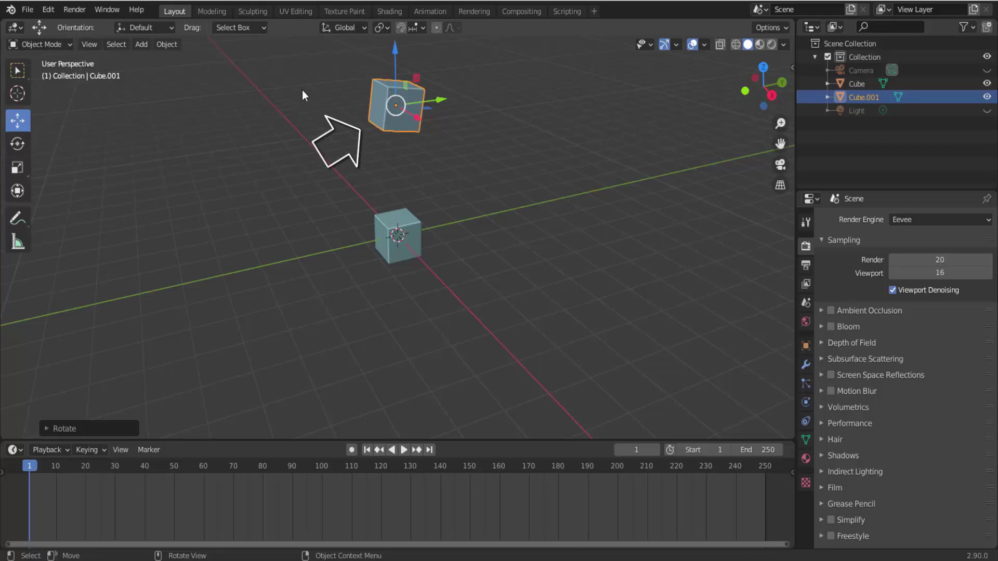
# Step: Subdivide the duplicate cube's mesh with 6 cuts in Edit Mode and return to Object Mode
pyautogui.click(58, 43)
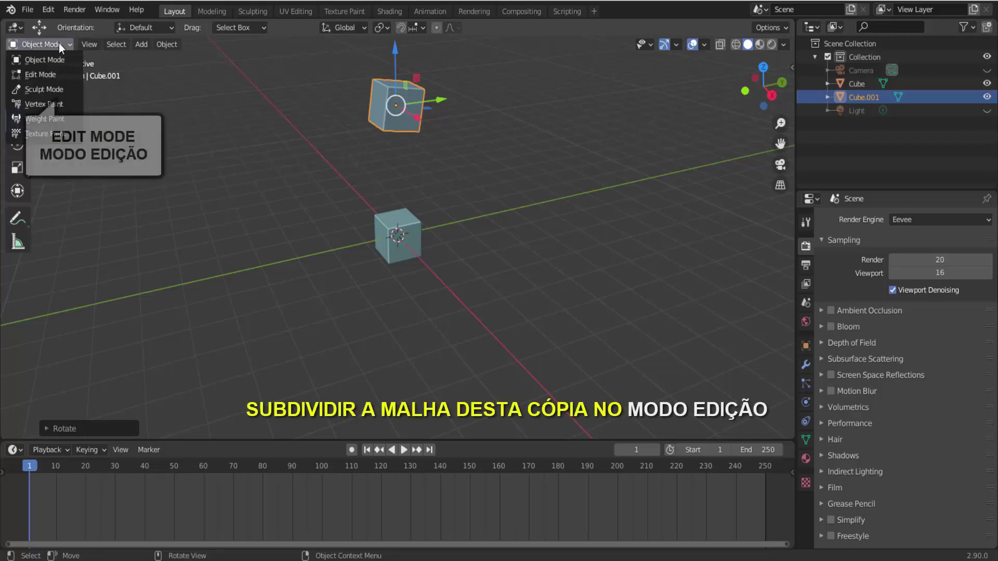
pyautogui.click(45, 73)
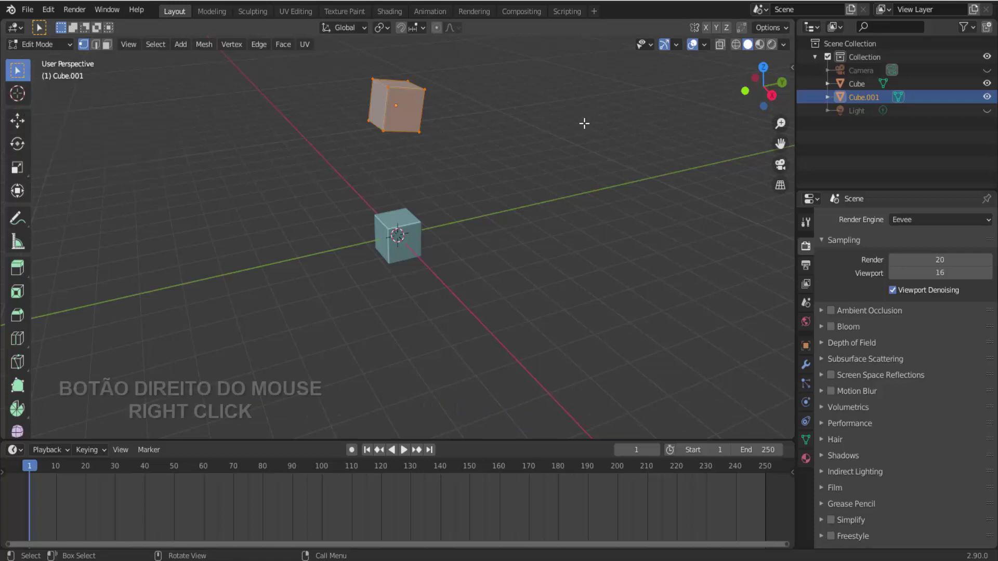
pyautogui.rightClick(647, 139)
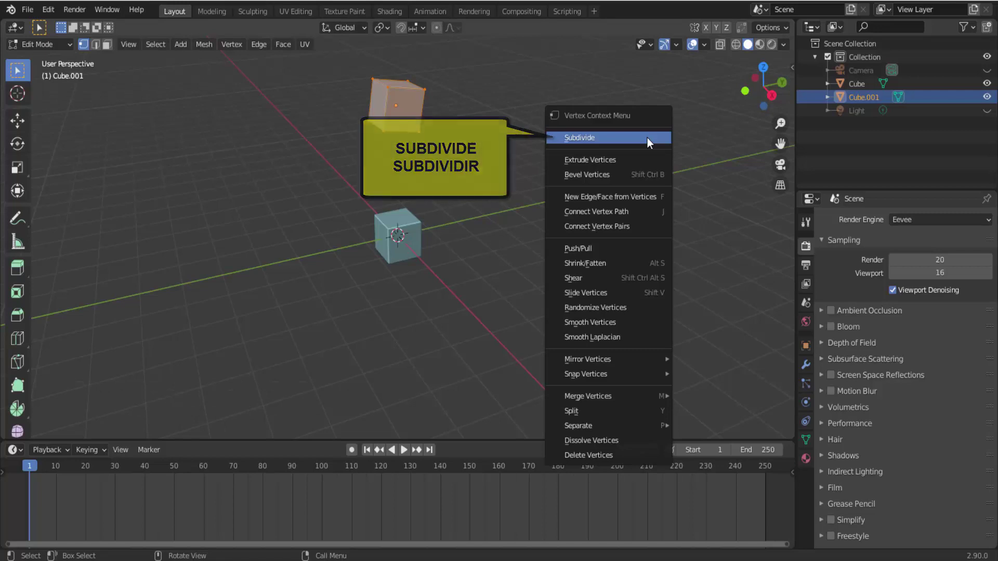
pyautogui.click(646, 138)
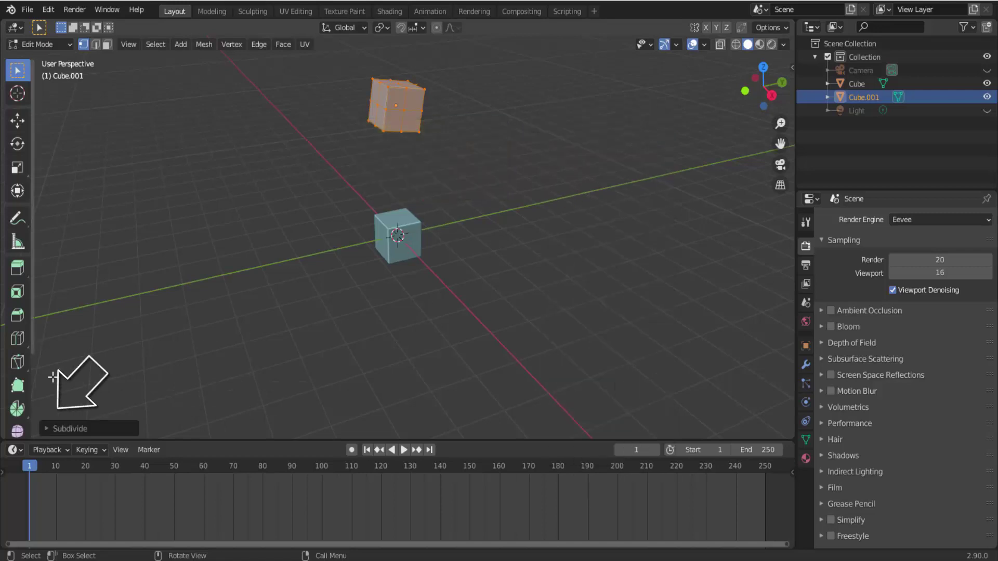
pyautogui.click(46, 427)
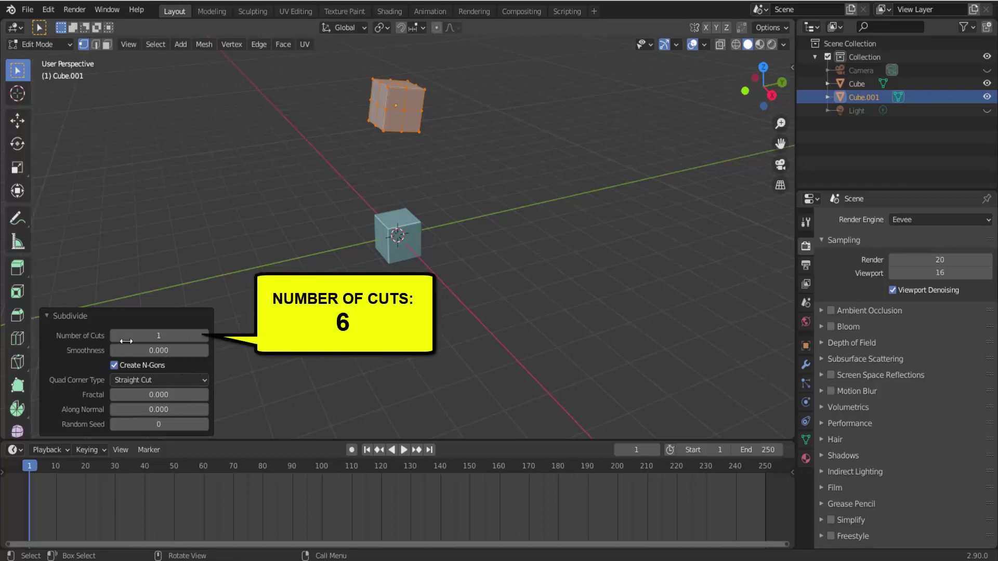
pyautogui.click(156, 336)
pyautogui.write('6')
pyautogui.press('Return')
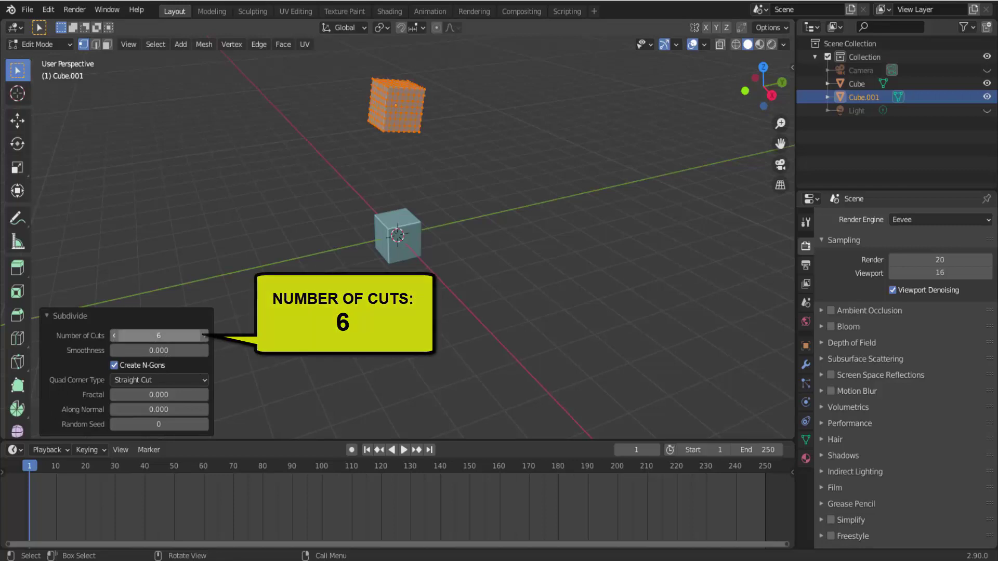
pyautogui.click(47, 315)
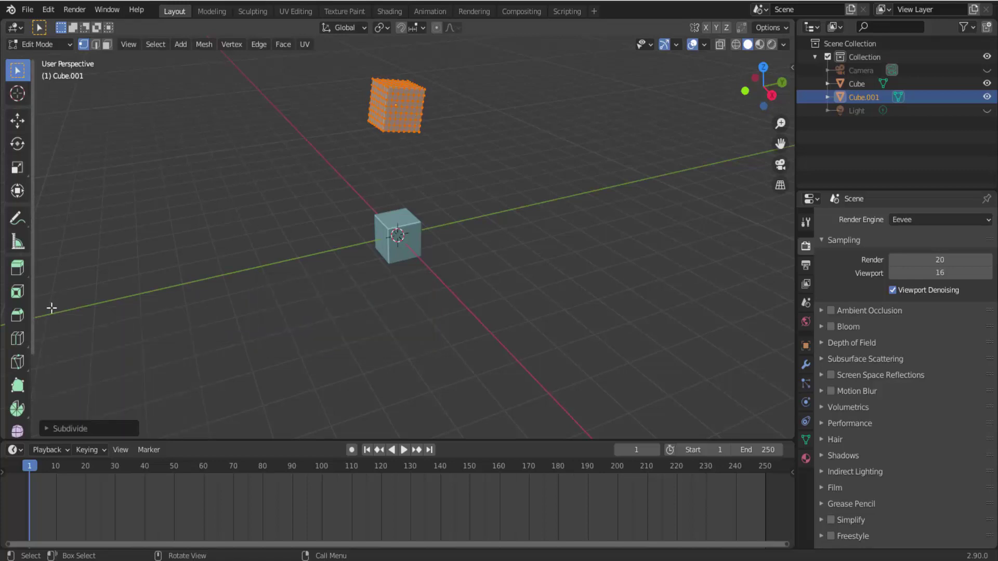
pyautogui.click(67, 44)
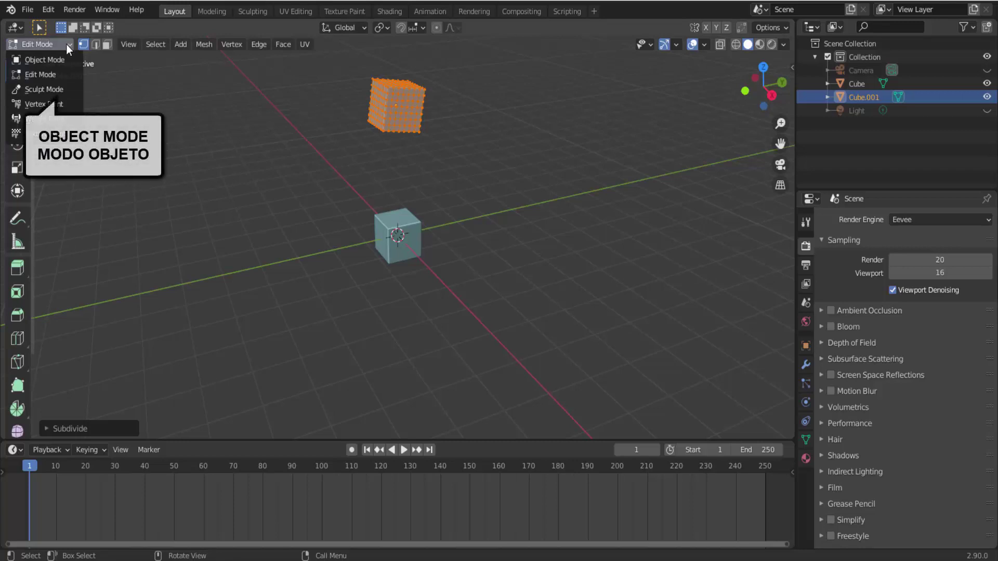
pyautogui.click(58, 57)
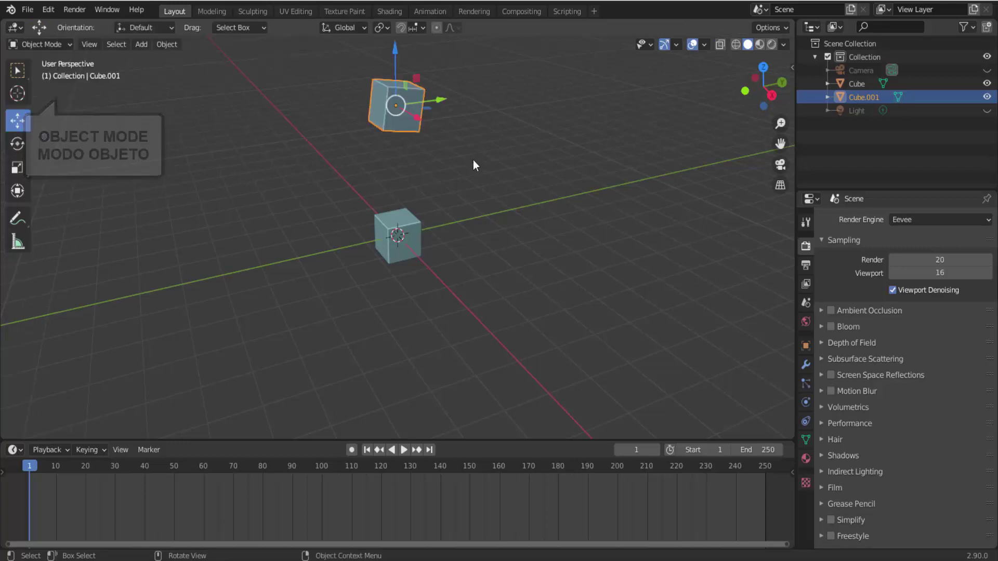
# Step: Move the original cube straight up along Z until it sits above the duplicate
pyautogui.click(398, 228)
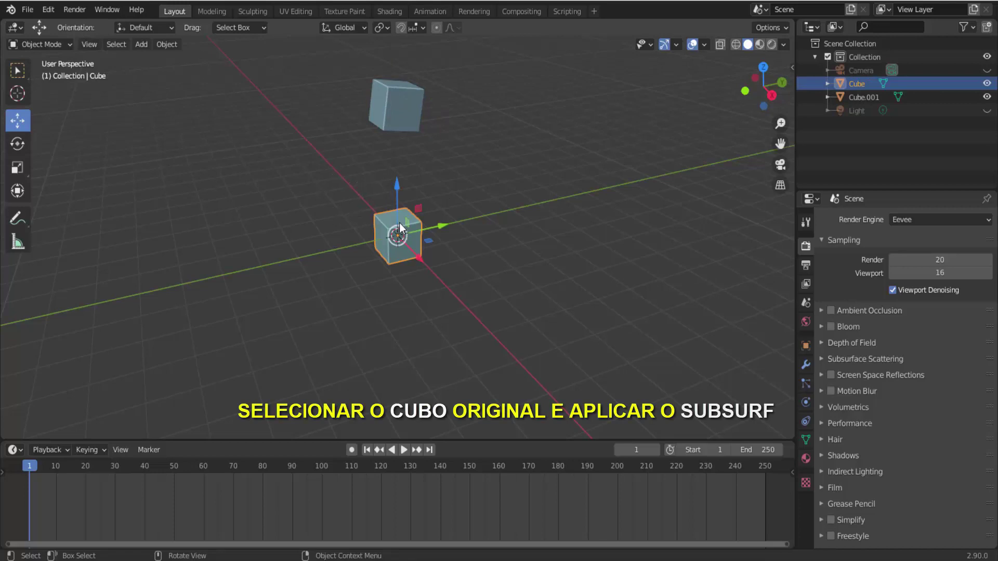
pyautogui.moveTo(398, 177); pyautogui.dragTo(396, 35)
pyautogui.scroll(-1, 507, 242)
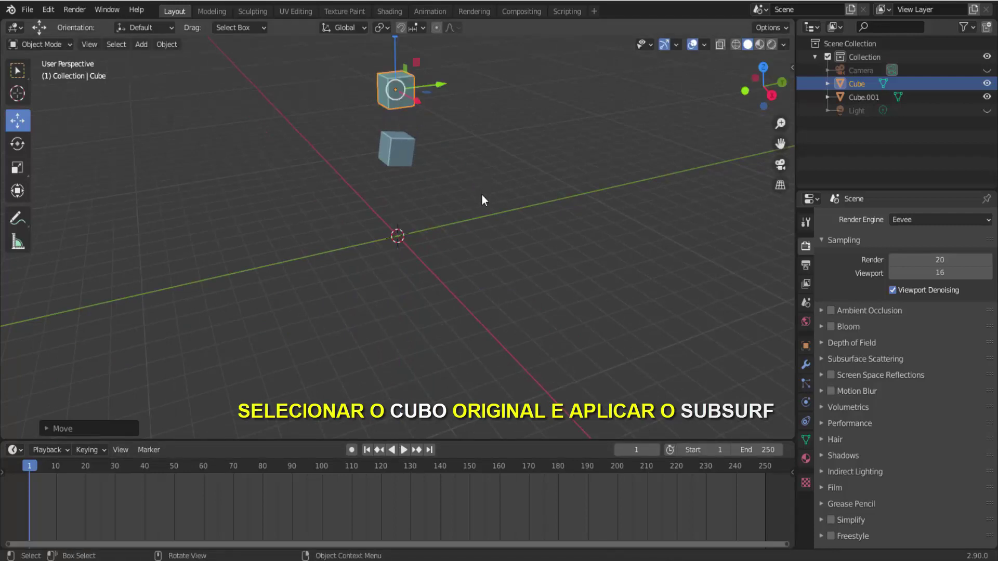
# Step: Add a level 2 Subdivision modifier to the original cube and scale it up to about the duplicate's width
pyautogui.hotkey('ctrl', '2')
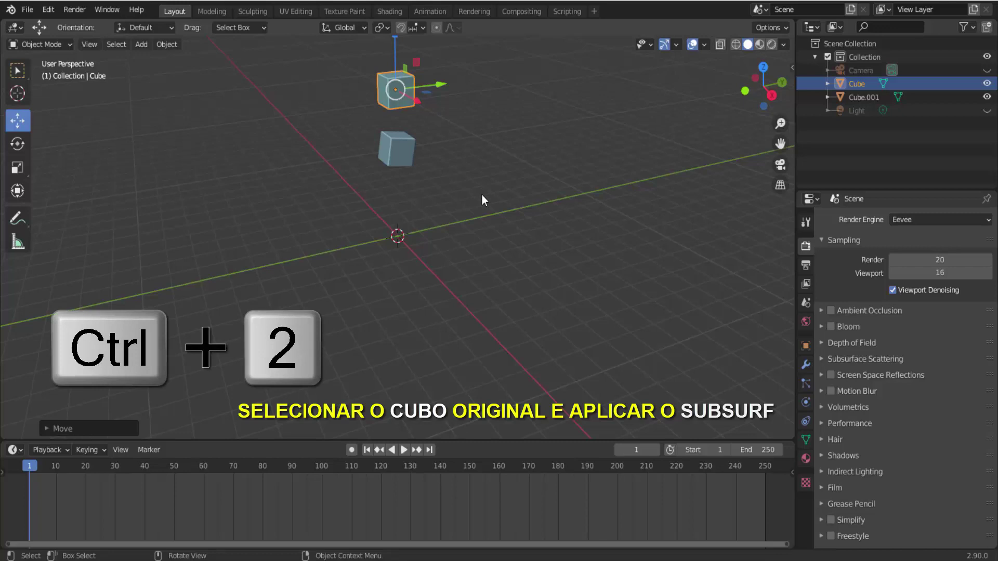
pyautogui.hotkey('ctrl', '2')
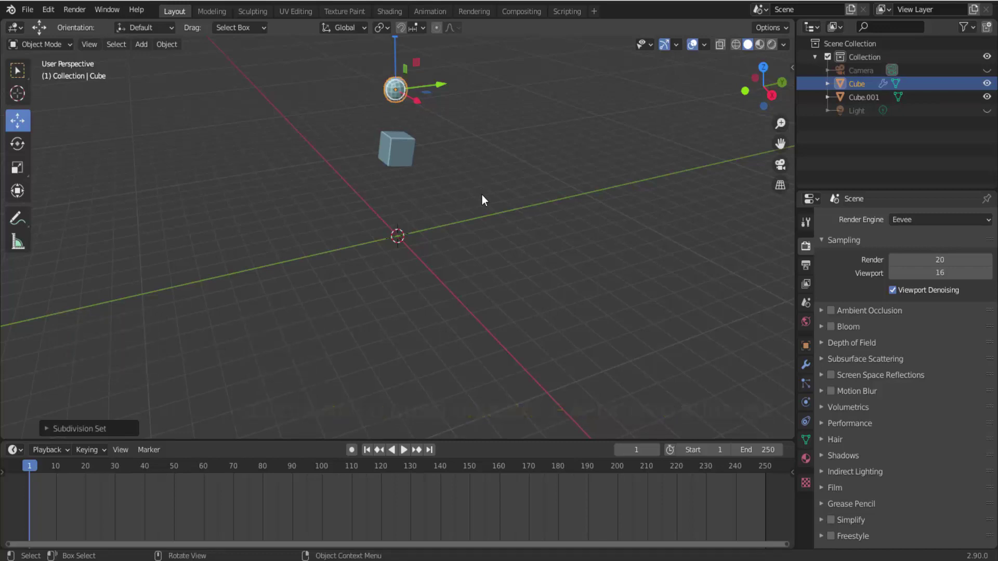
pyautogui.press('s')
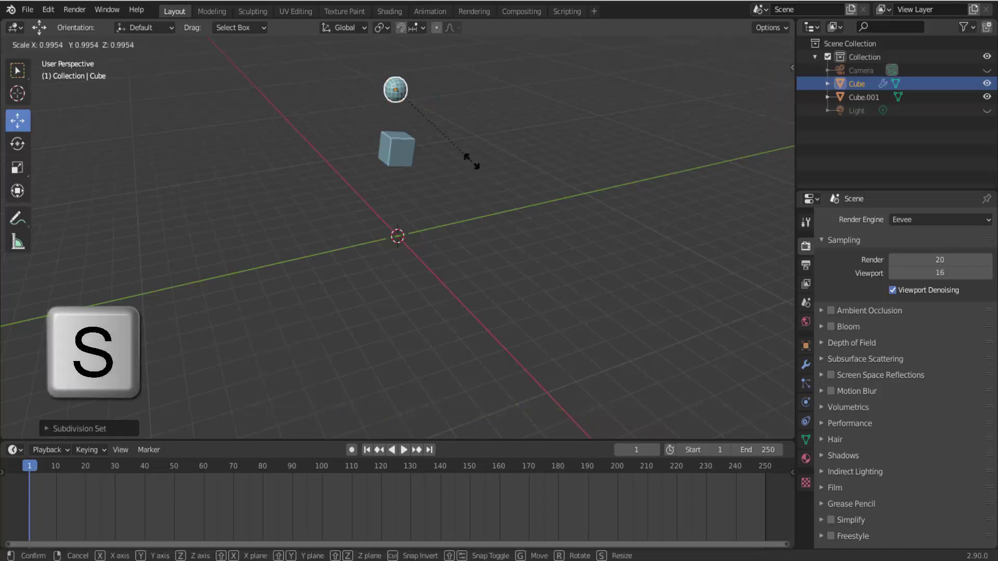
pyautogui.click(495, 213)
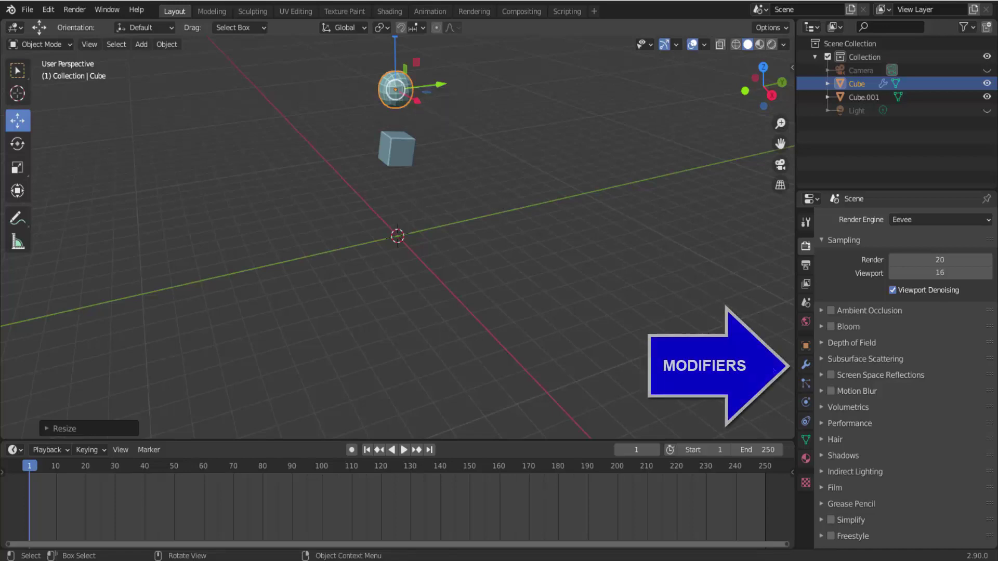
# Step: Apply the Subdivision modifier on the rounded original cube
pyautogui.click(805, 365)
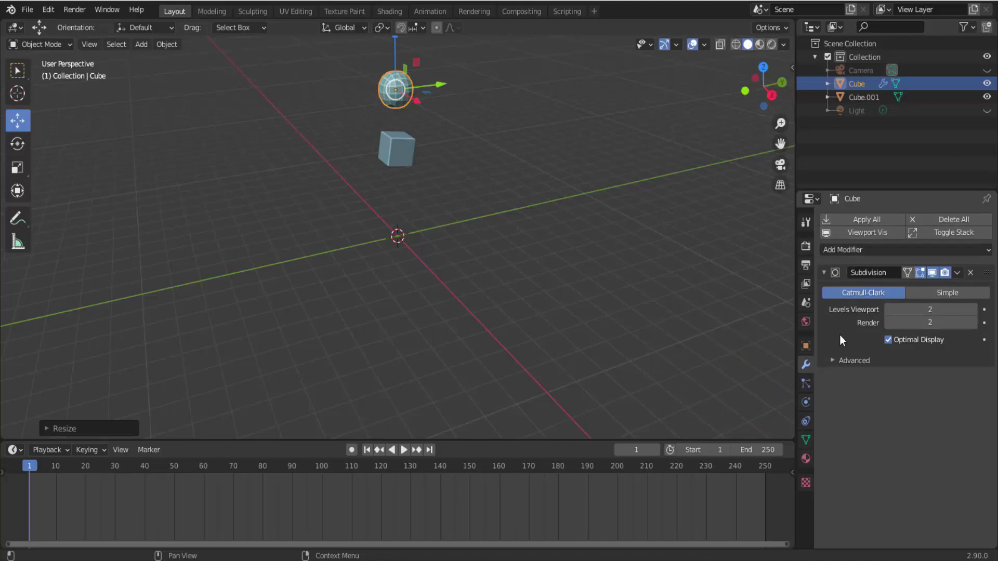
pyautogui.click(956, 273)
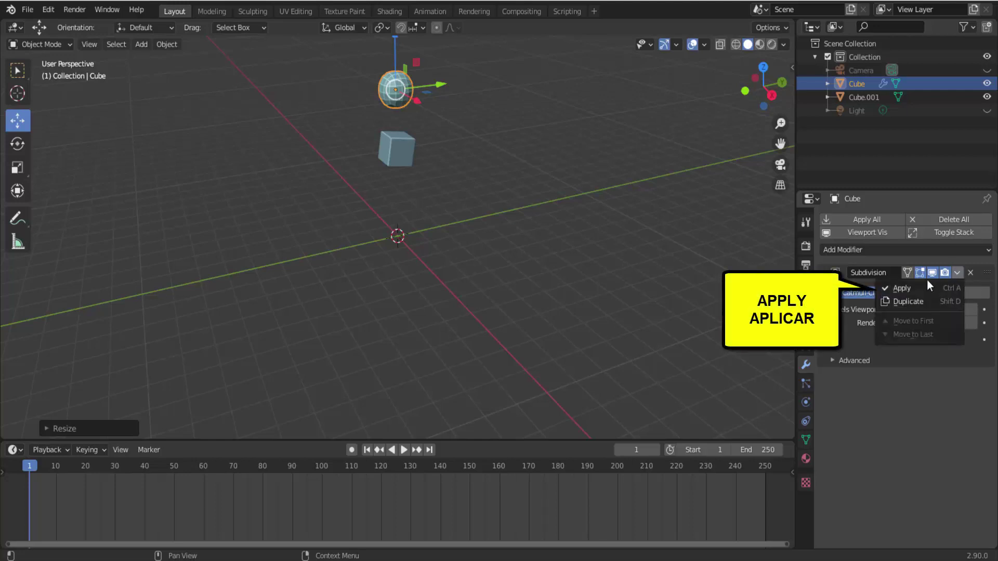
pyautogui.click(897, 287)
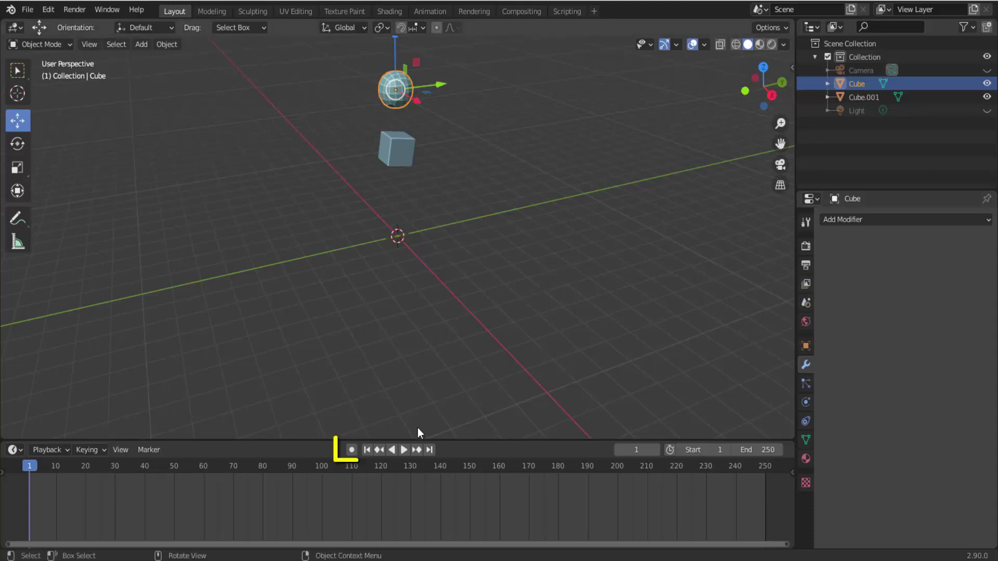
# Step: Play the timeline briefly to check the animation, stop it and return to frame 1
pyautogui.click(403, 450)
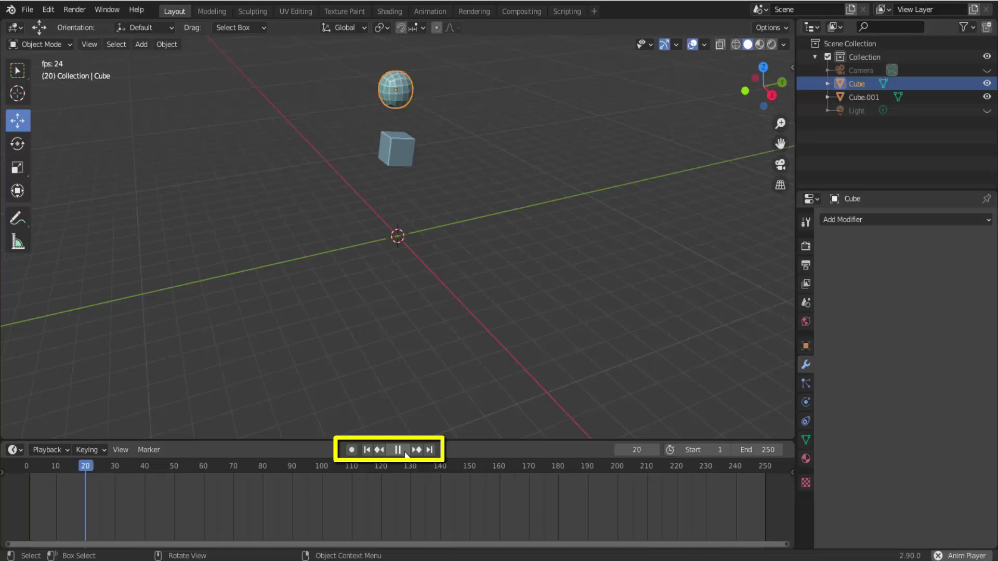
pyautogui.click(399, 451)
pyautogui.click(369, 453)
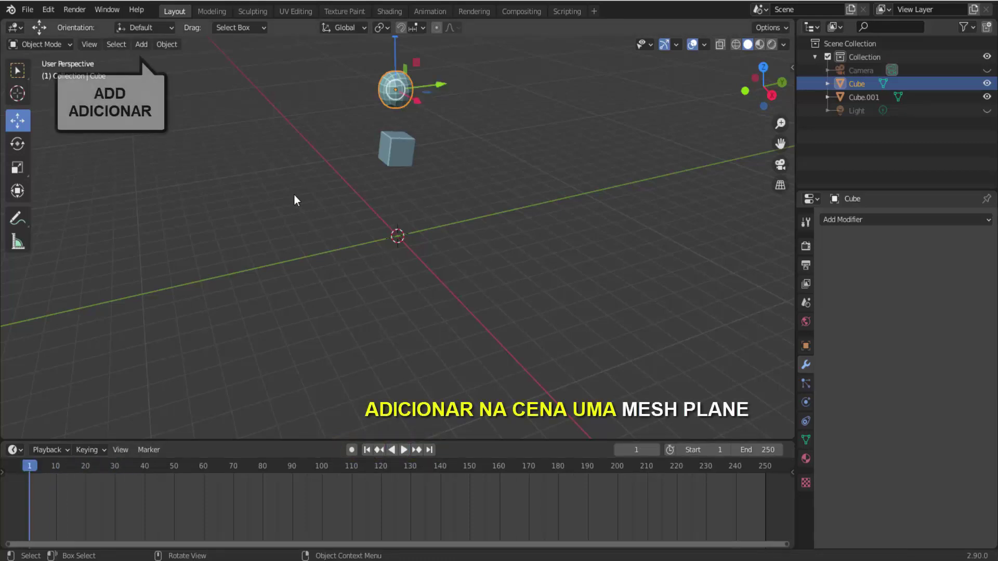
# Step: Add a mesh plane at the origin and enlarge it into a wide floor beneath the two objects
pyautogui.click(141, 45)
pyautogui.moveTo(157, 60)
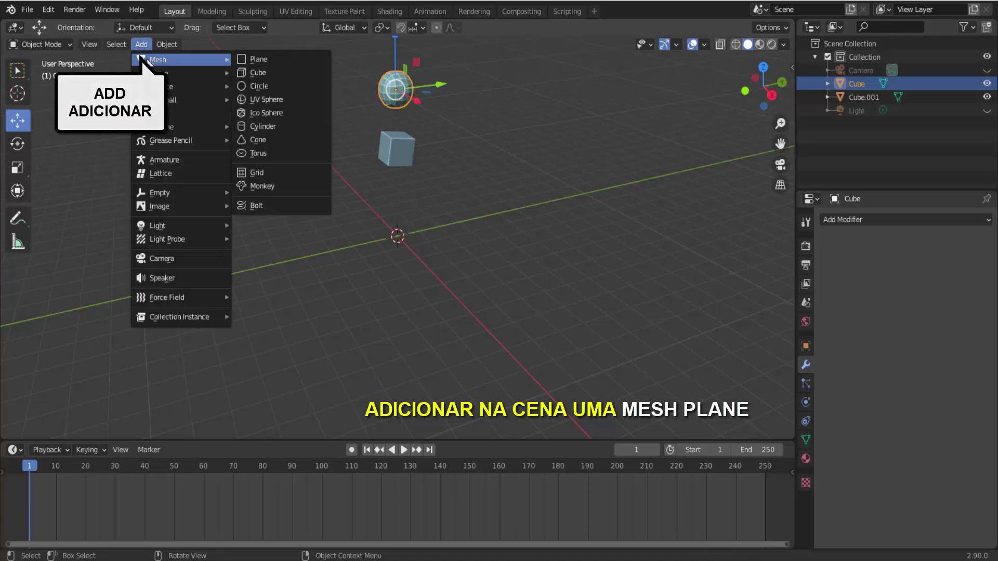
pyautogui.click(283, 61)
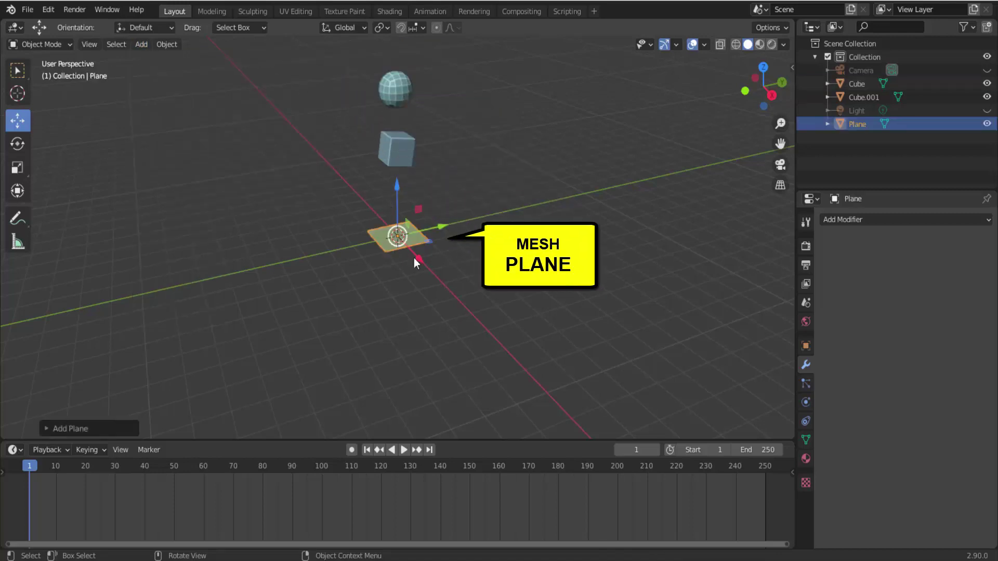
pyautogui.press('s')
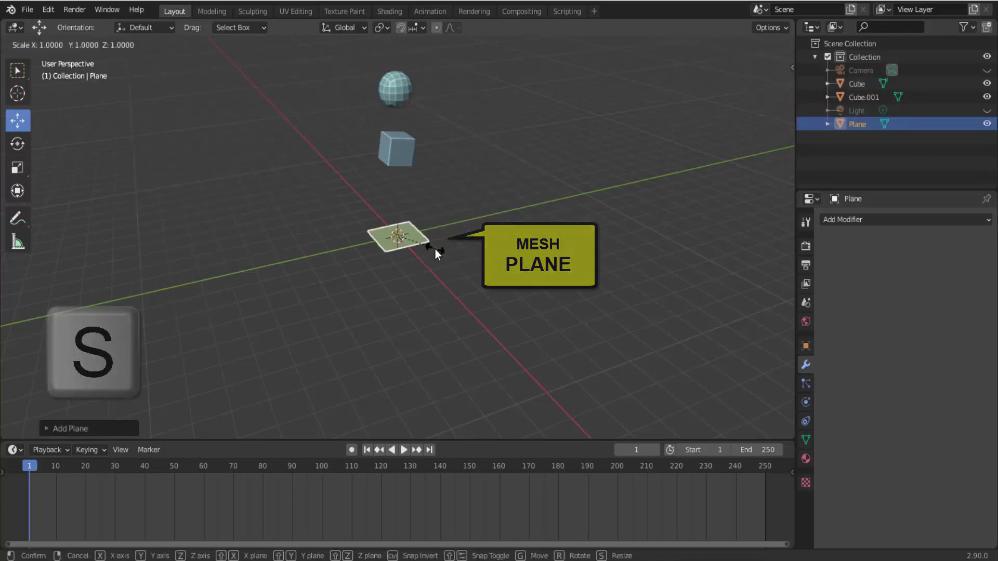
pyautogui.click(560, 385)
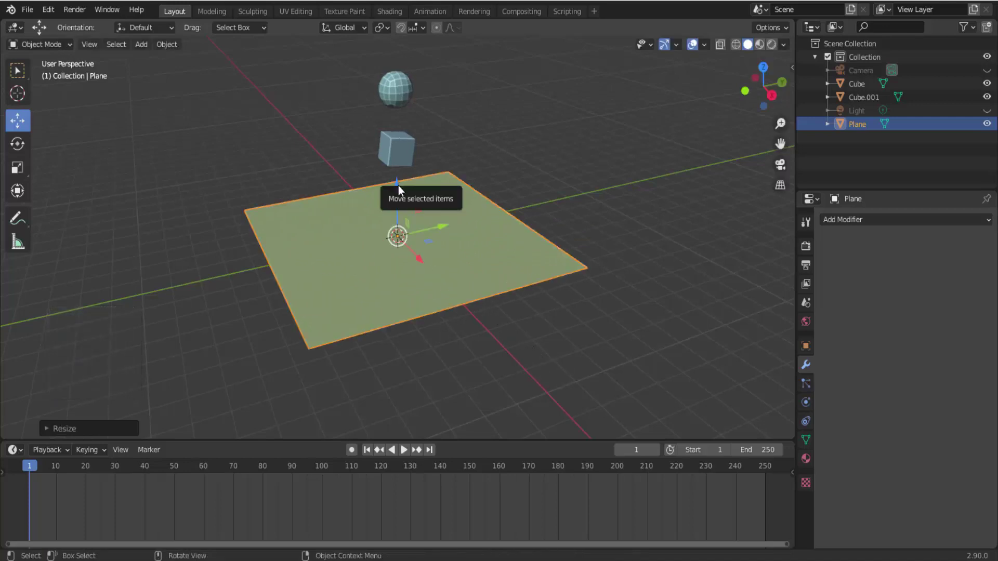
# Step: Lower the plane along Z below the origin and enable Collision physics on it
pyautogui.moveTo(399, 185); pyautogui.dragTo(404, 248)
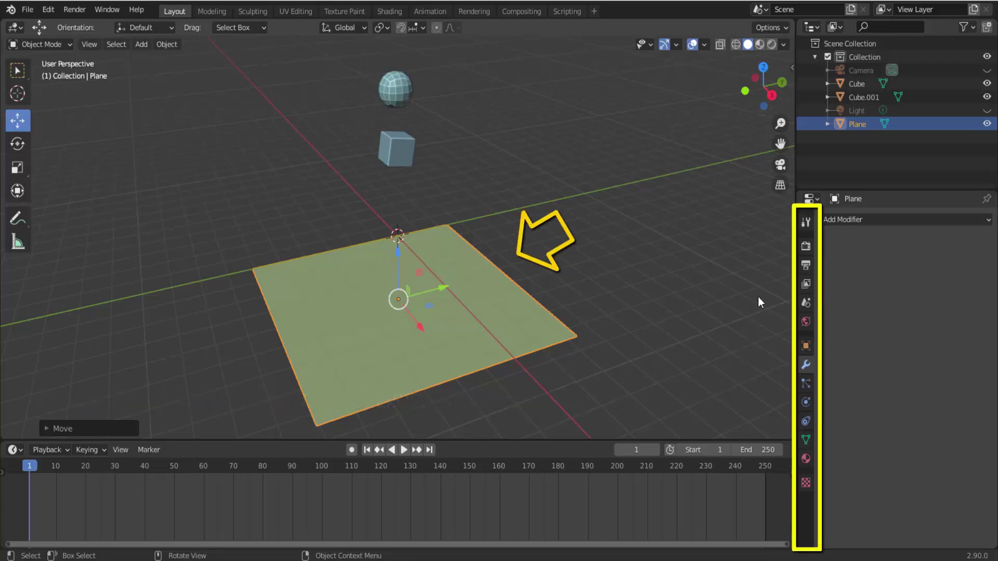
pyautogui.click(805, 402)
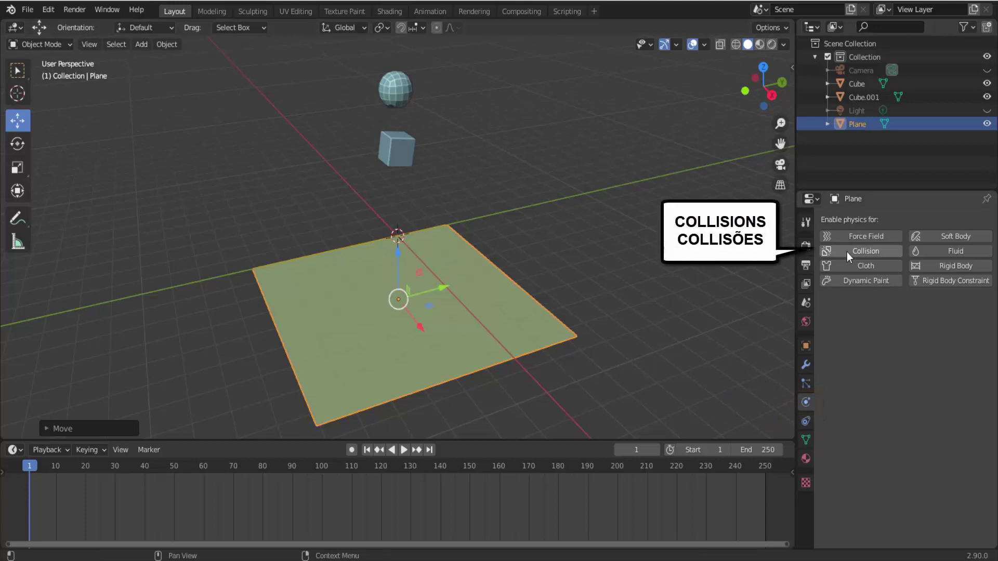
pyautogui.click(870, 251)
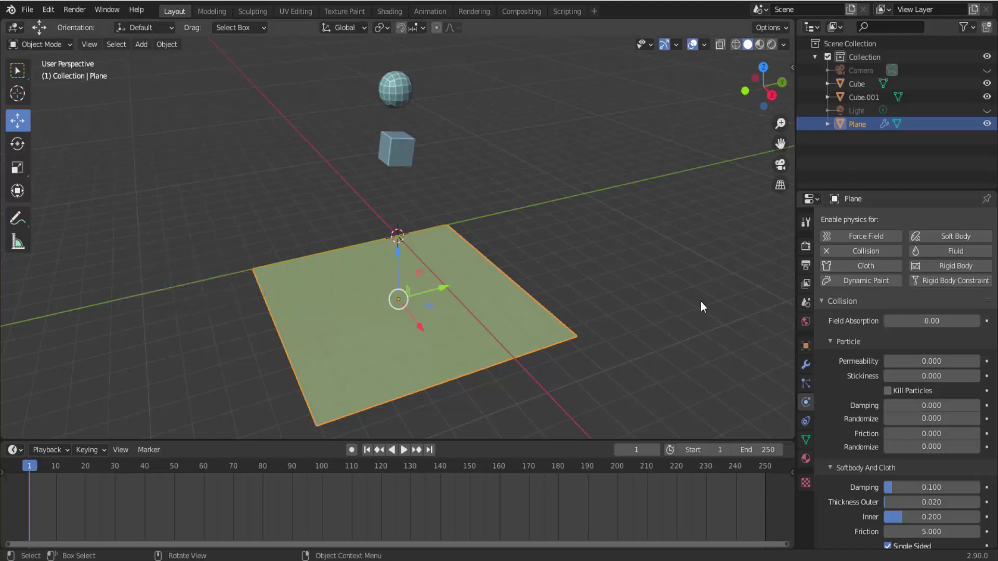
# Step: Enable Soft Body physics on the lower cube, then test it by playing the timeline and return to frame 1
pyautogui.click(403, 148)
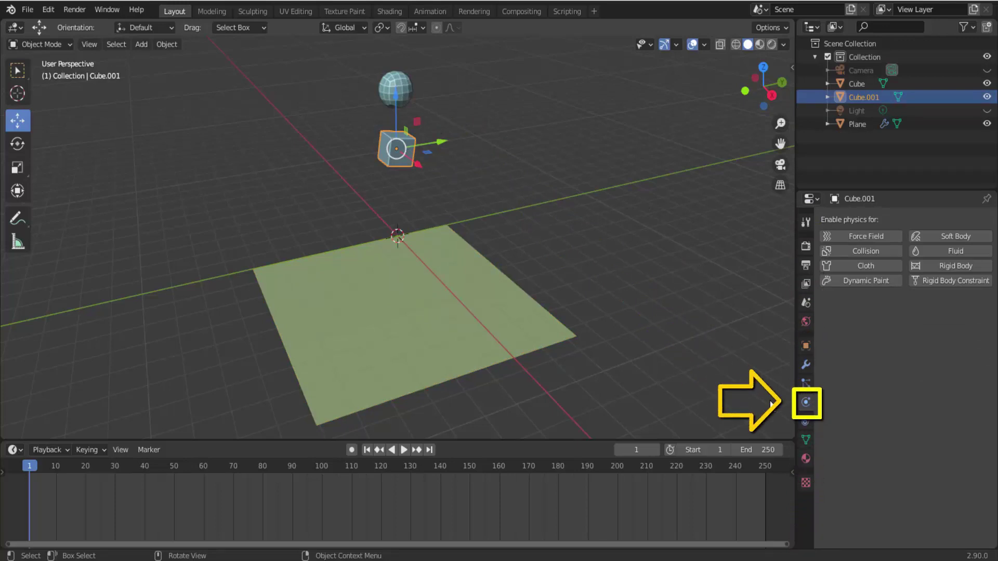
pyautogui.click(947, 236)
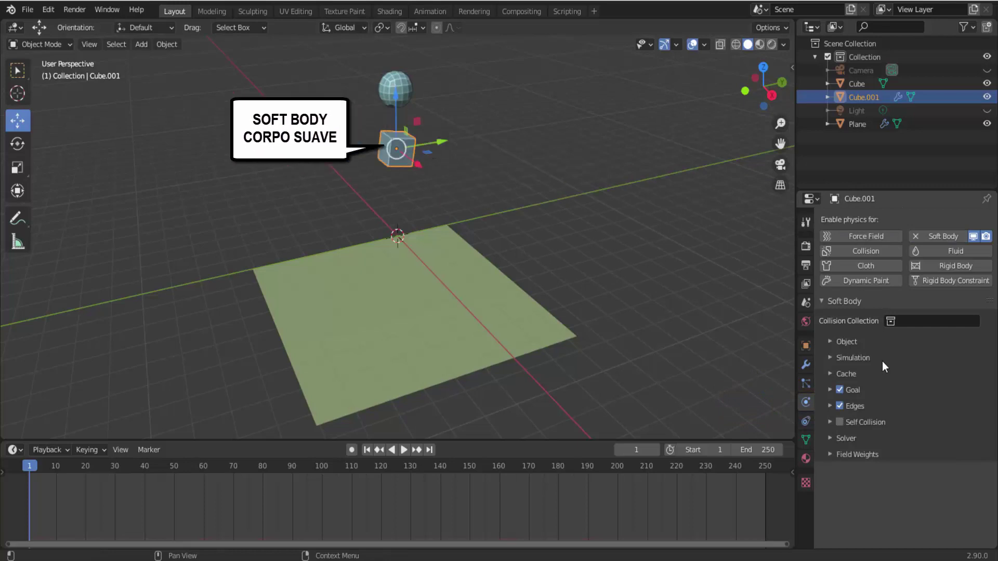
pyautogui.click(404, 450)
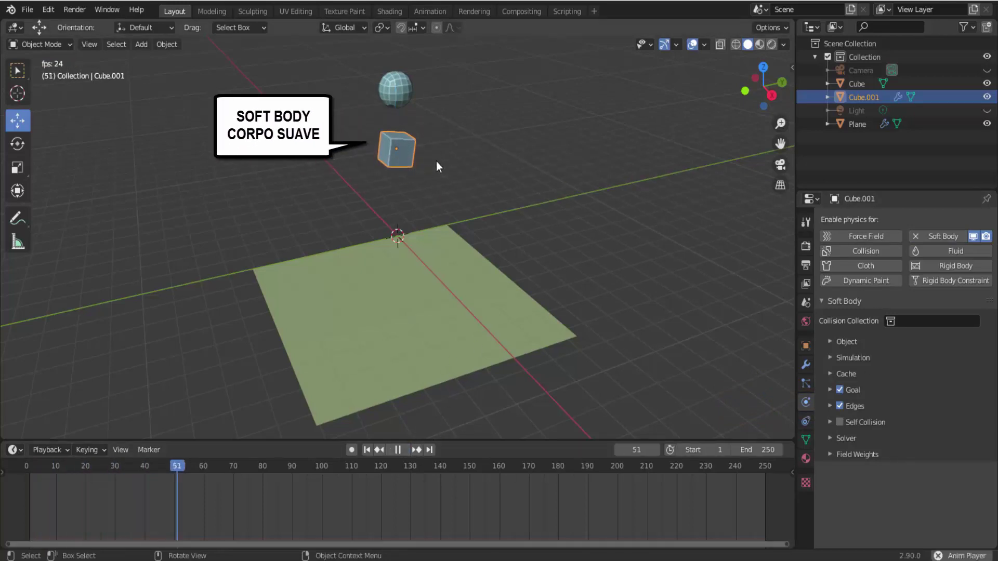
pyautogui.click(397, 451)
pyautogui.click(367, 450)
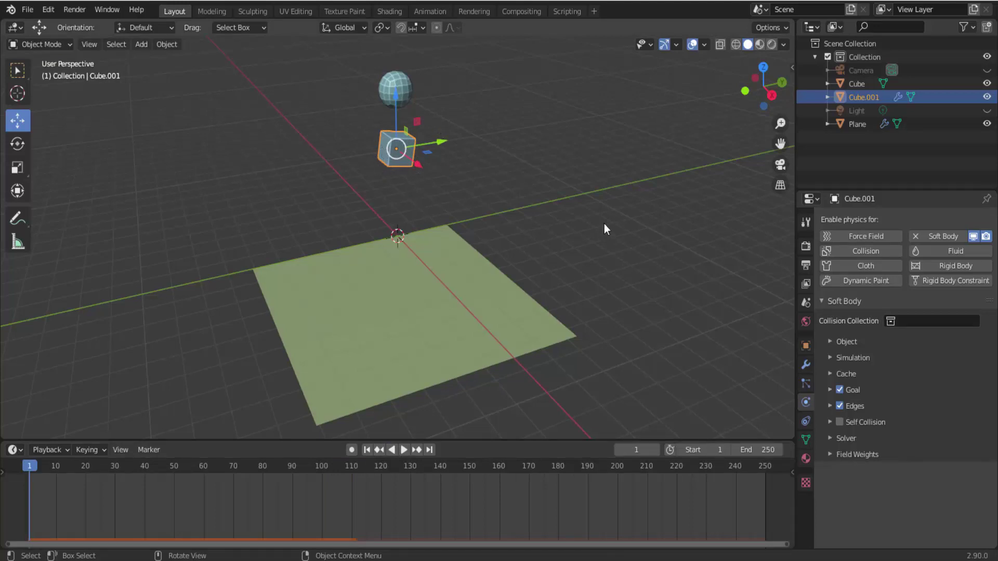
# Step: Disable Goal in the lower cube's Soft Body settings and test the fall by playing the timeline, ending at frame 1
pyautogui.click(838, 389)
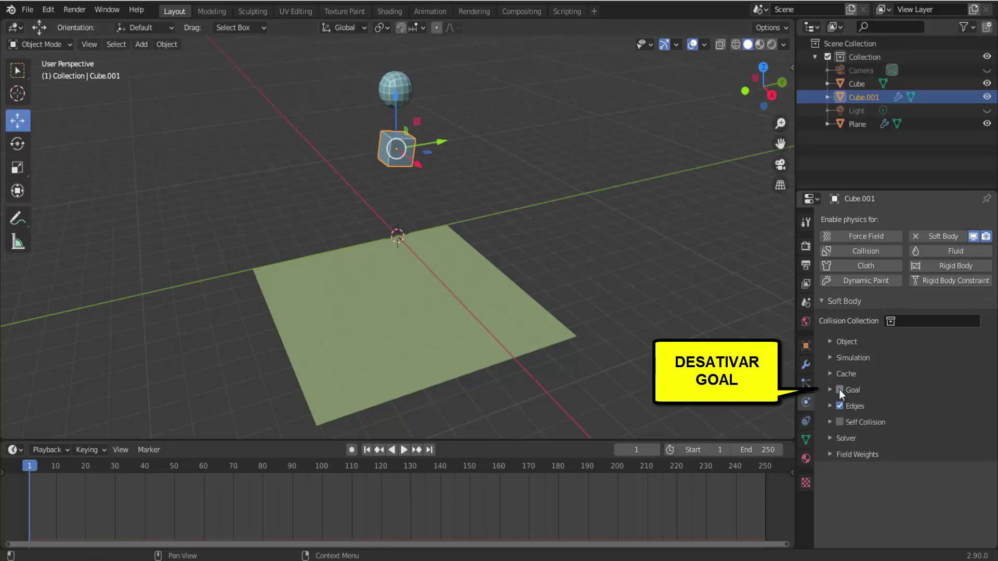
pyautogui.click(402, 449)
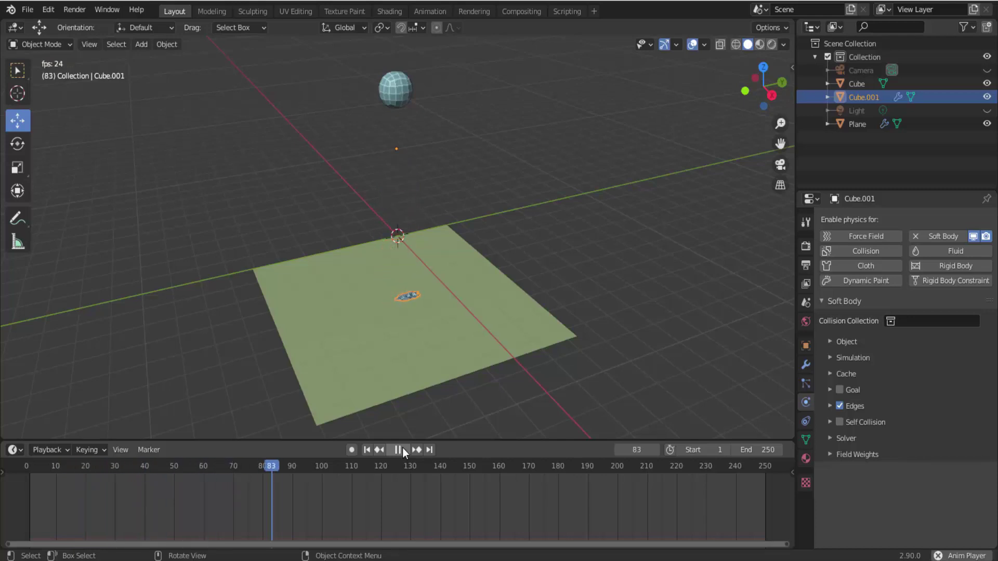
pyautogui.press('Escape')
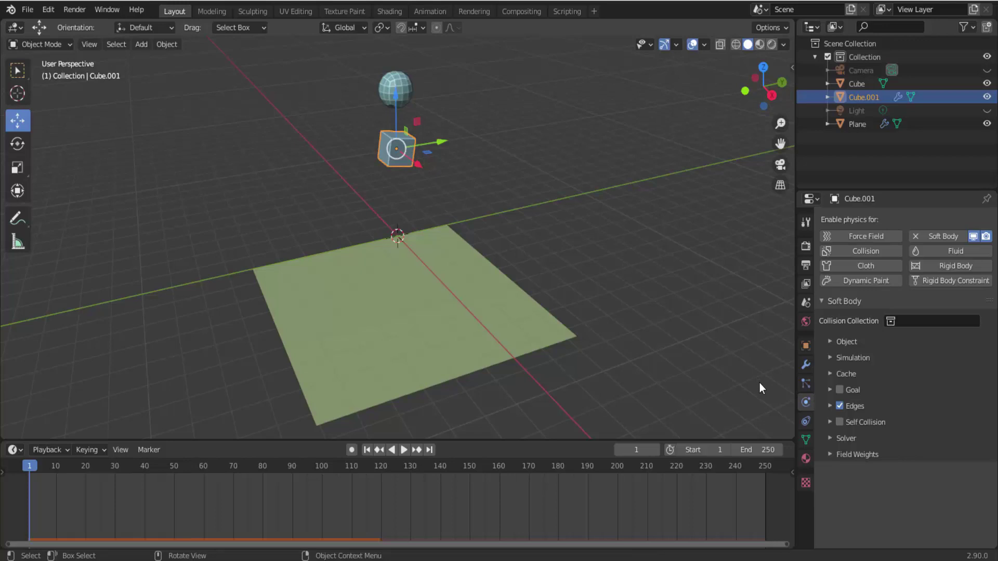
# Step: Expand the lower cube's Soft Body Edges settings and set Bending to 10
pyautogui.click(830, 405)
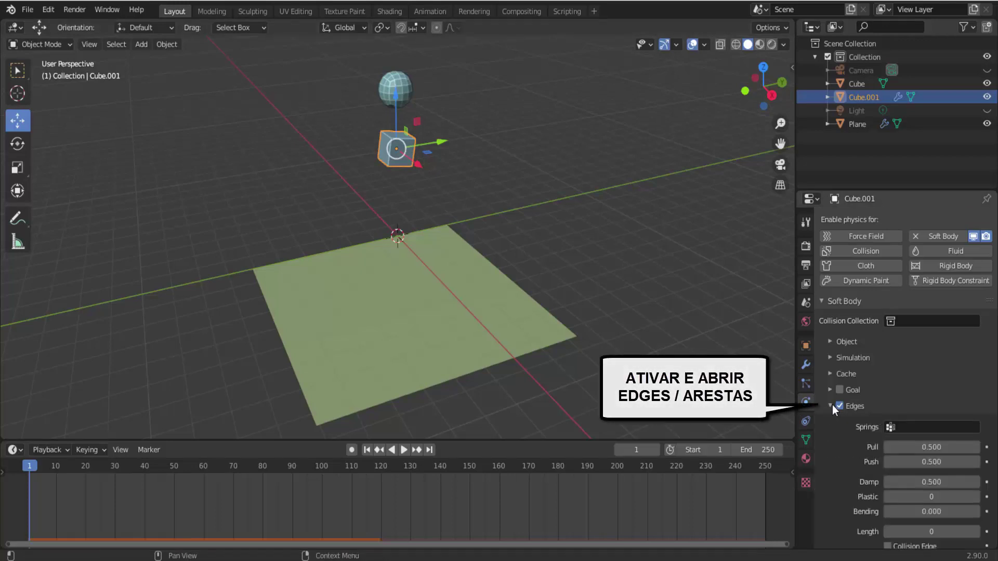
pyautogui.scroll(-5, 831, 418)
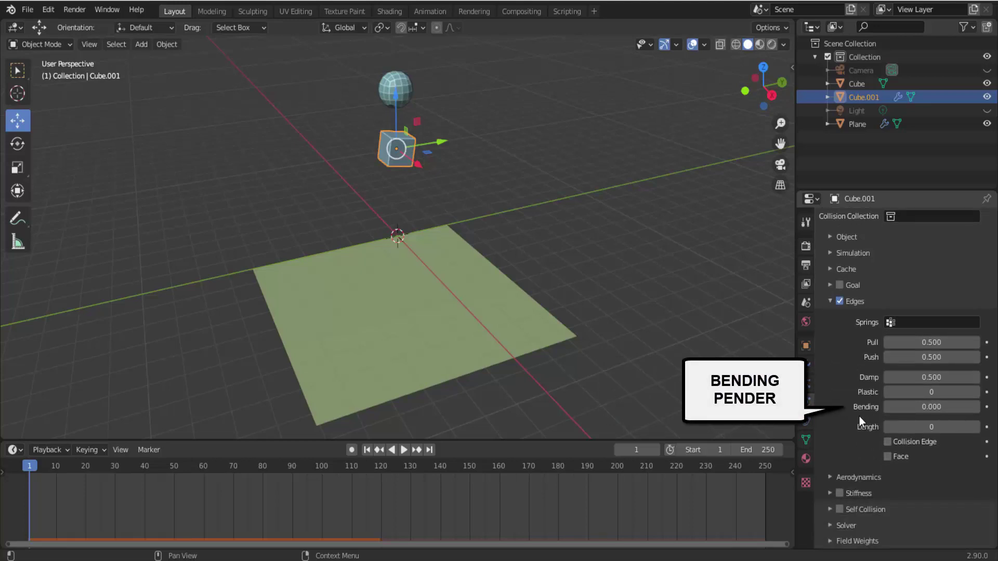
pyautogui.moveTo(904, 409); pyautogui.dragTo(977, 409)
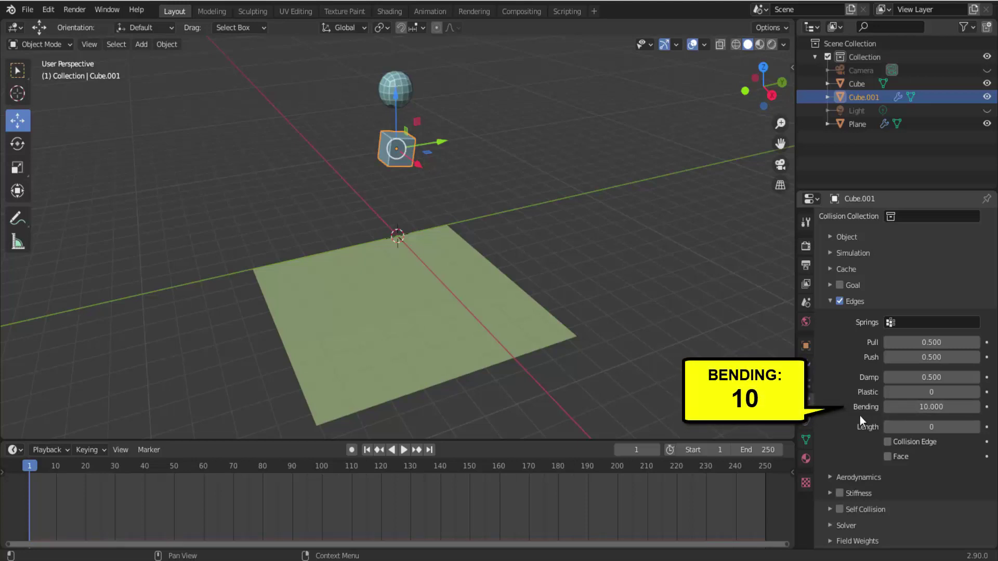
# Step: Play the lower cube's soft body simulation twice, stopping and returning to frame 1 each time
pyautogui.click(403, 450)
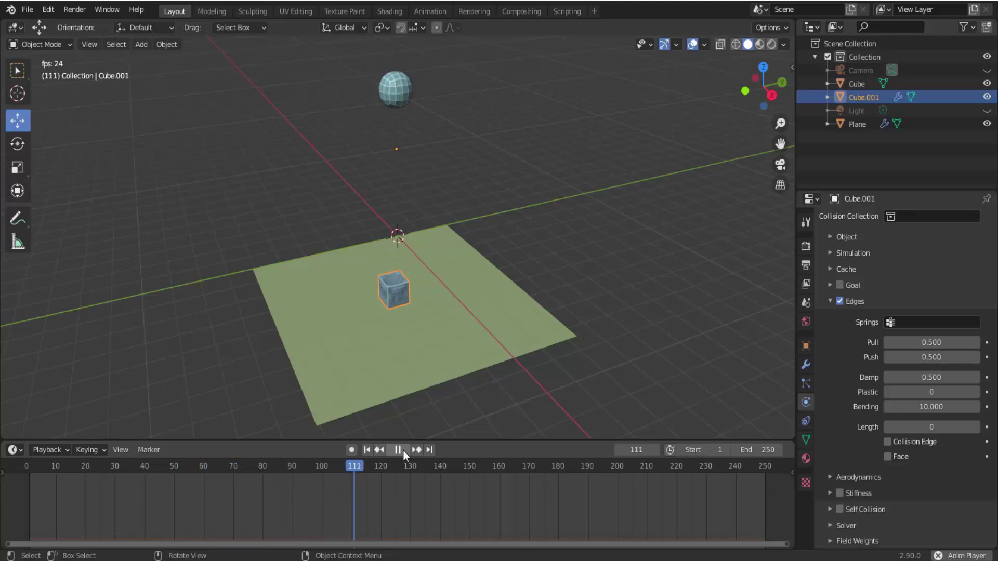
pyautogui.click(403, 450)
pyautogui.click(367, 450)
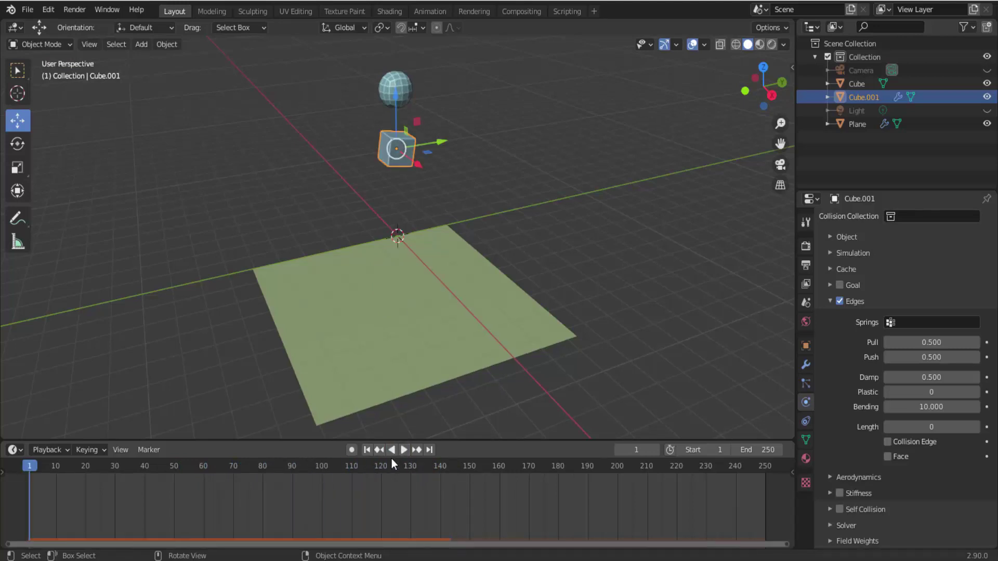
pyautogui.click(403, 450)
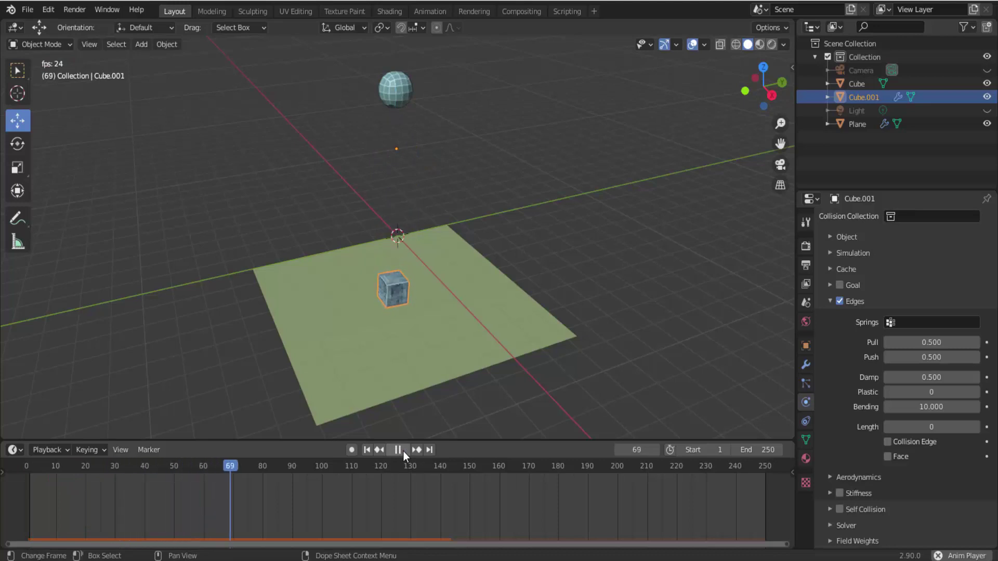
pyautogui.click(403, 451)
pyautogui.click(366, 450)
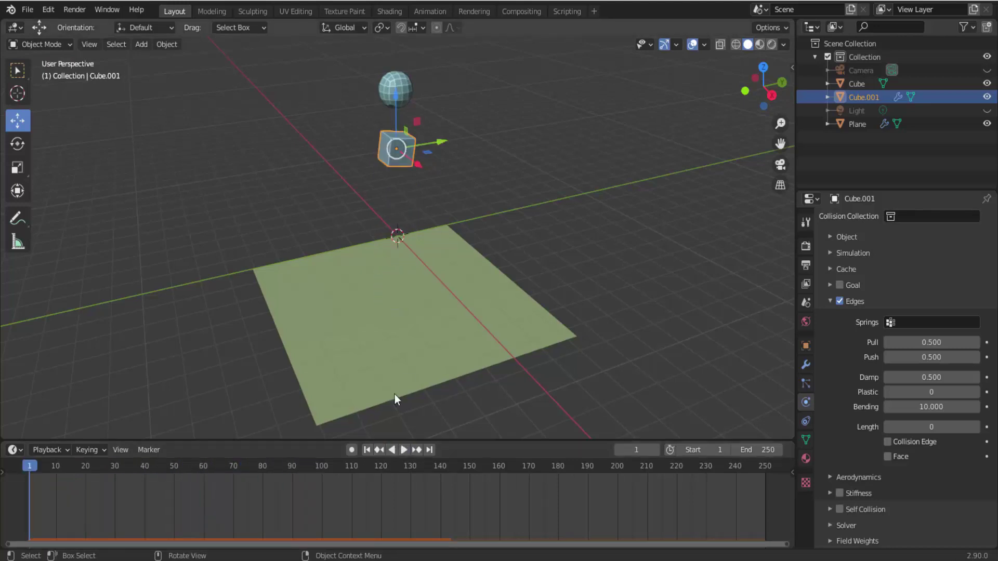
# Step: Enable Soft Body physics on the upper rounded cube and disable its Goal option
pyautogui.click(394, 83)
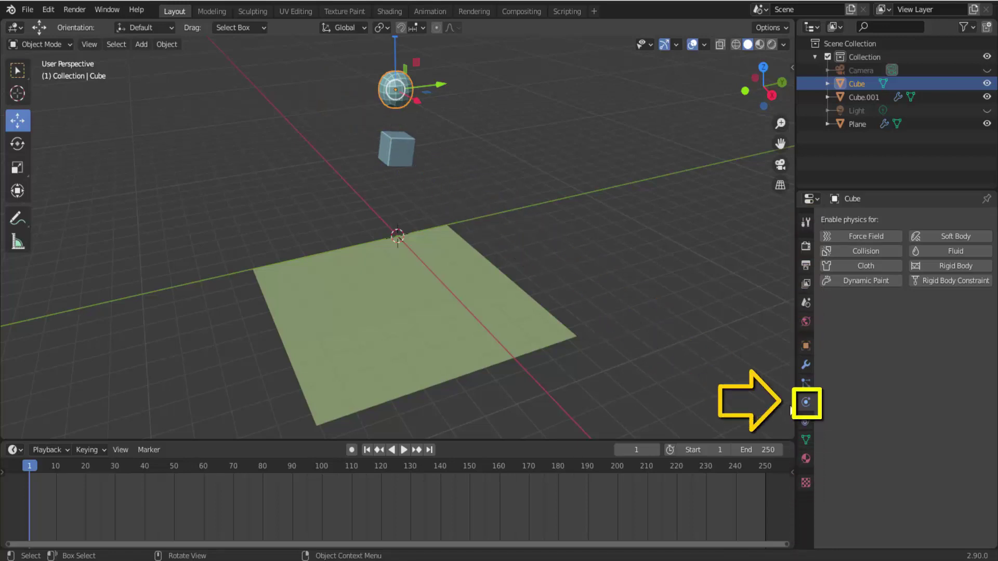
pyautogui.click(947, 238)
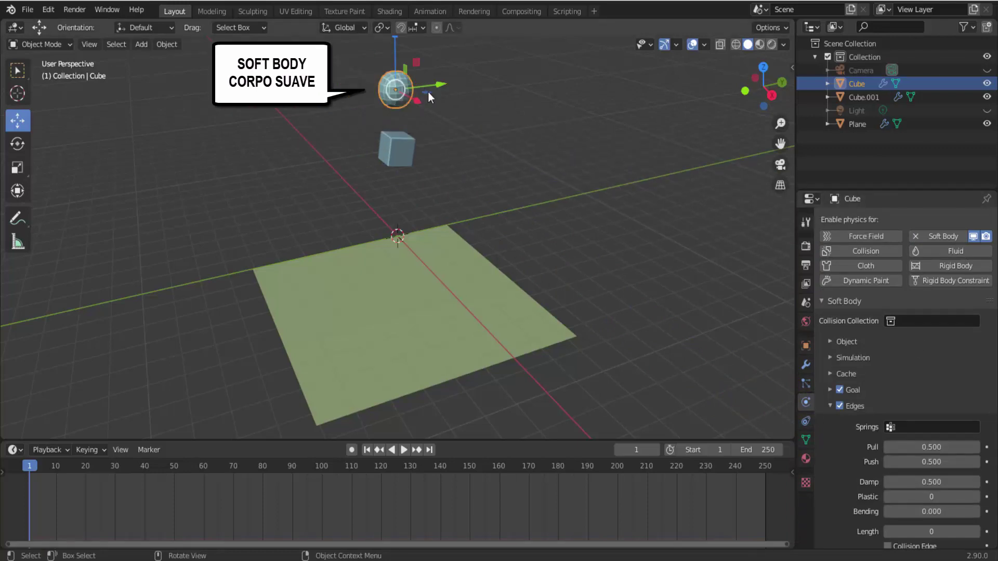
pyautogui.click(839, 389)
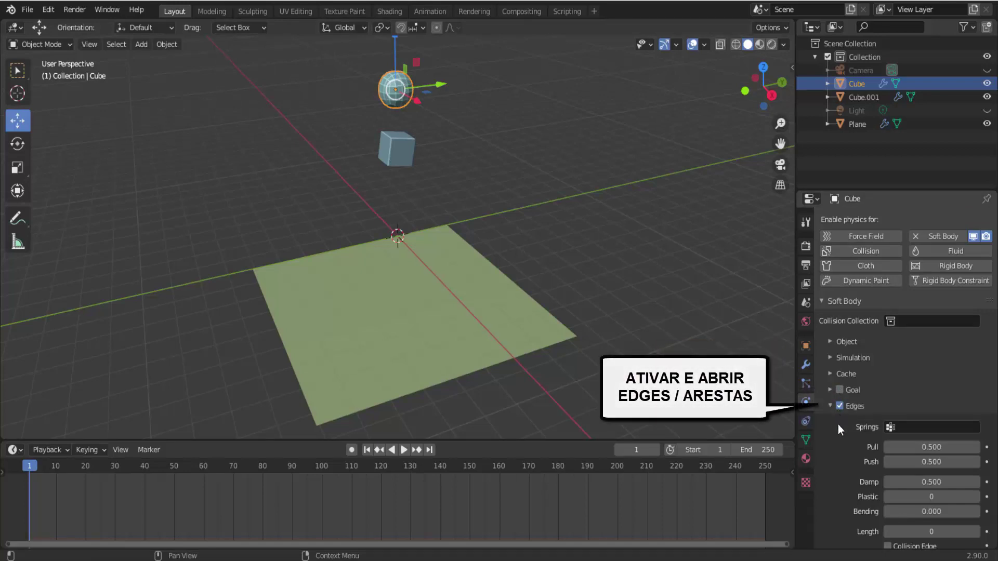
# Step: Set the rounded cube's Soft Body Edges Bending to 6.3
pyautogui.scroll(-3, 838, 424)
pyautogui.scroll(-2, 837, 424)
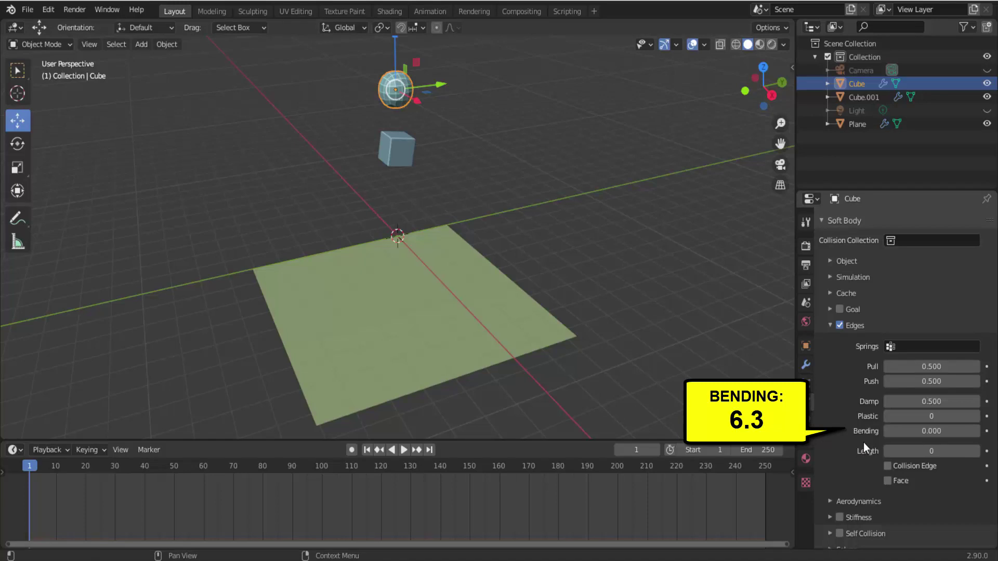
pyautogui.moveTo(910, 431); pyautogui.dragTo(913, 432)
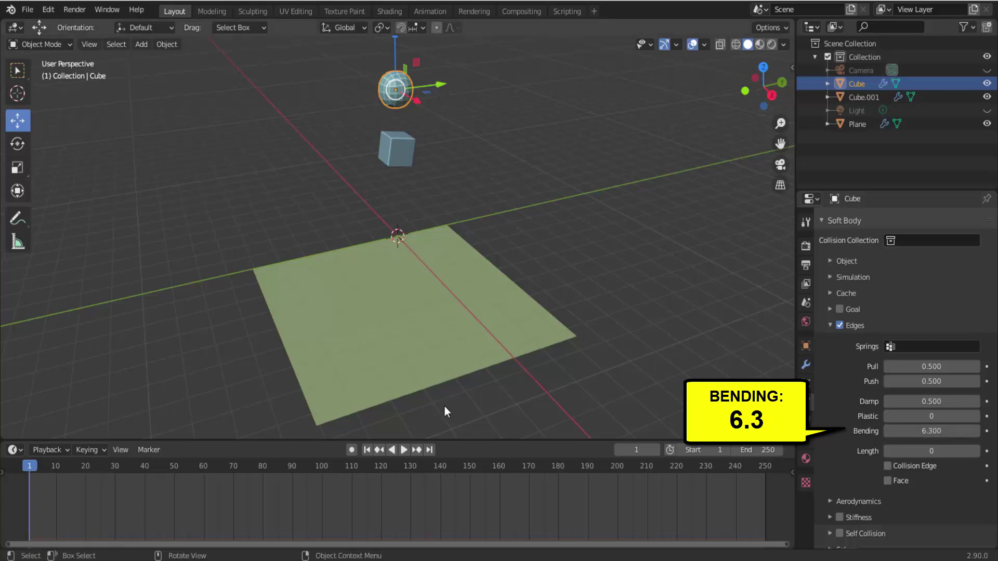
# Step: Play the simulation twice to check how the two soft bodies interact, returning to frame 1 each time
pyautogui.click(405, 448)
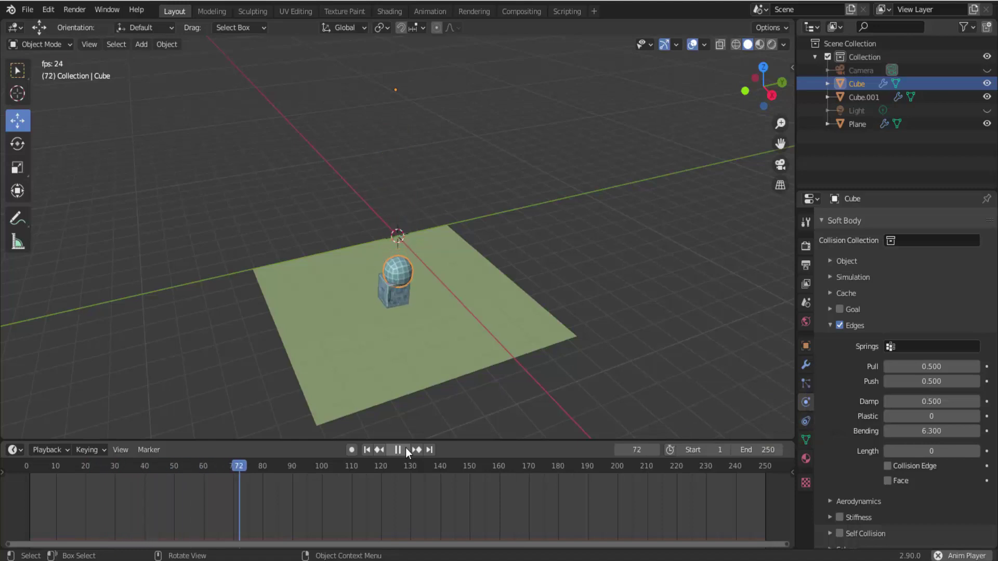
pyautogui.click(406, 448)
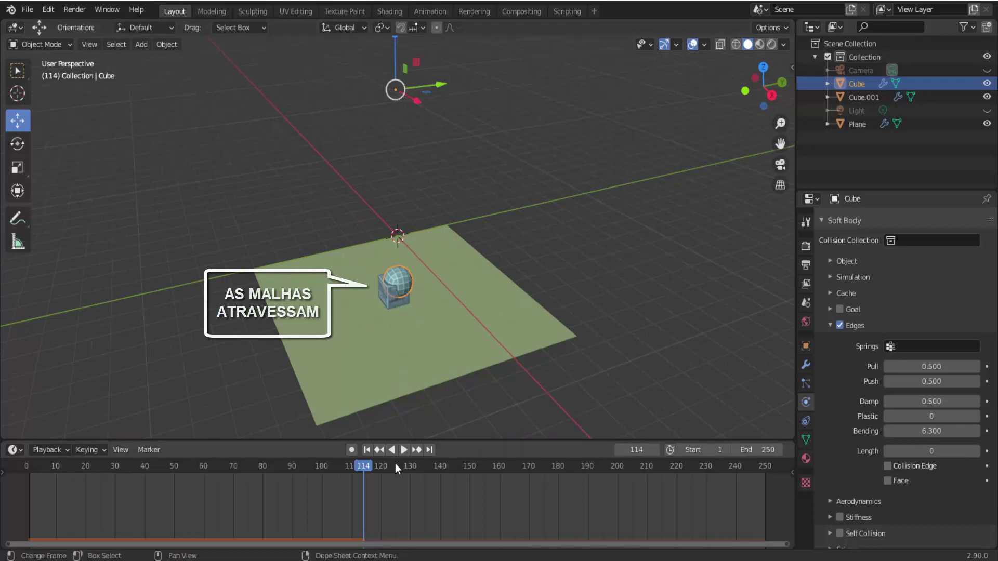
pyautogui.click(366, 450)
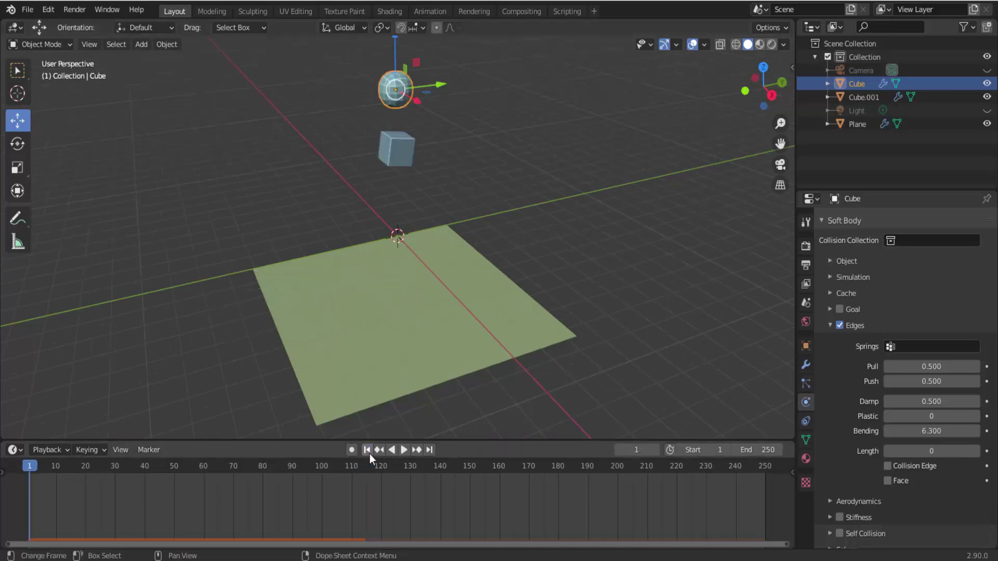
pyautogui.click(401, 450)
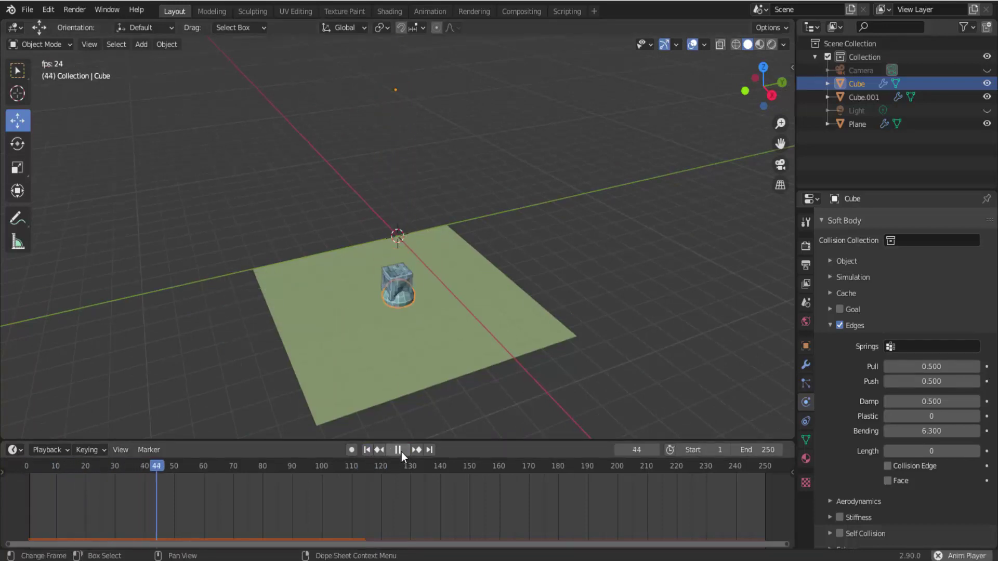
pyautogui.click(393, 450)
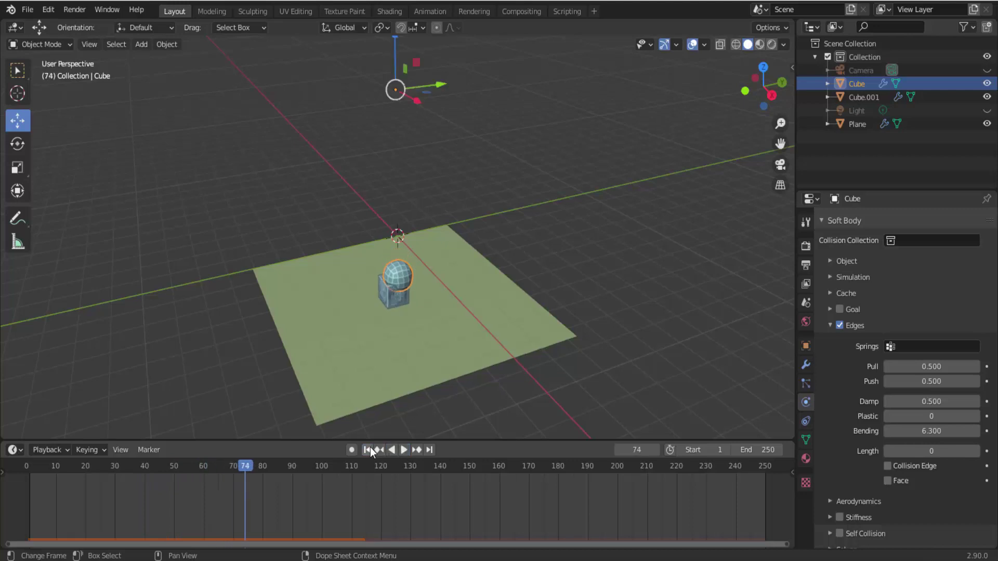
pyautogui.click(368, 450)
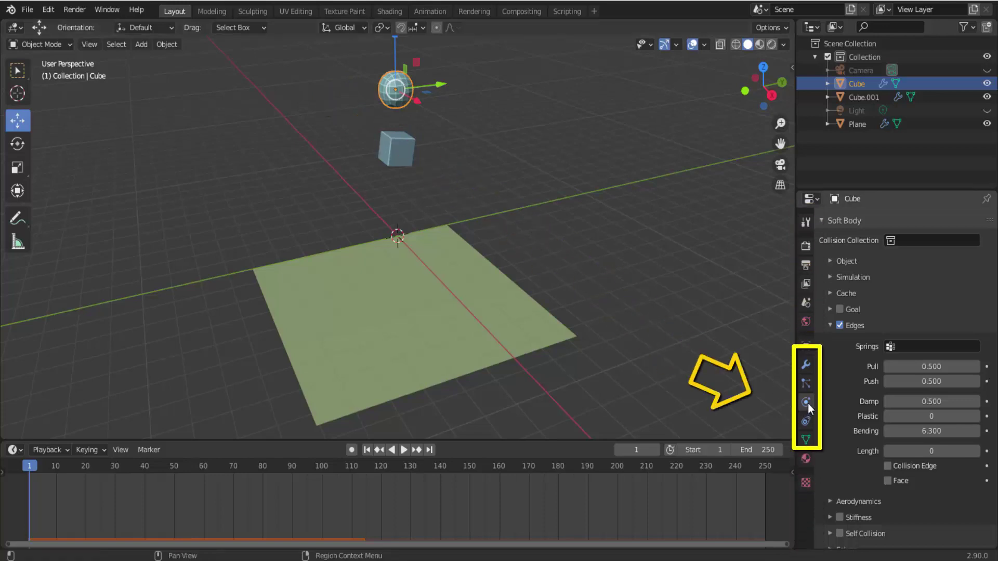
# Step: Enable Collision physics on both the rounded cube and the lower cube
pyautogui.scroll(4, 840, 463)
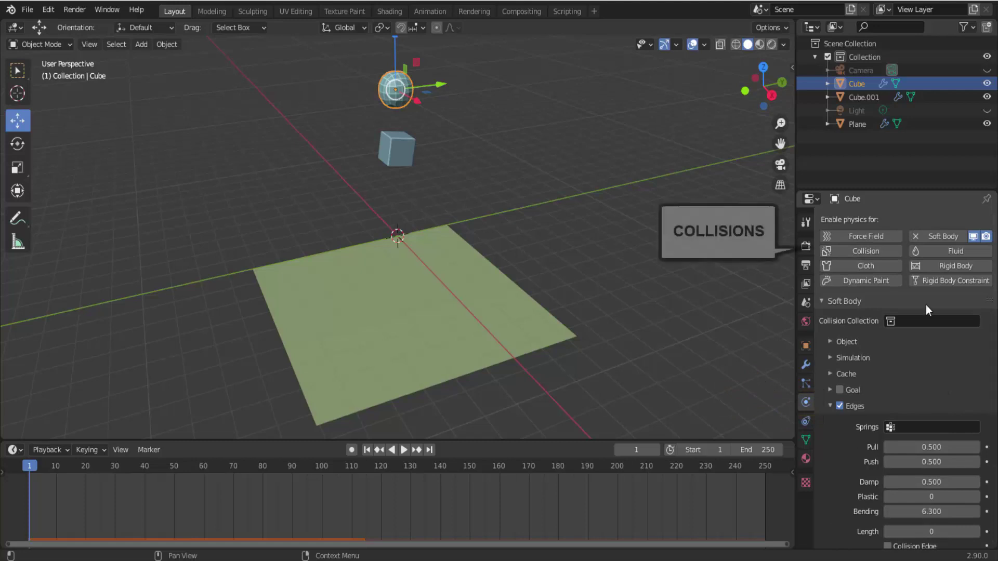
pyautogui.click(859, 250)
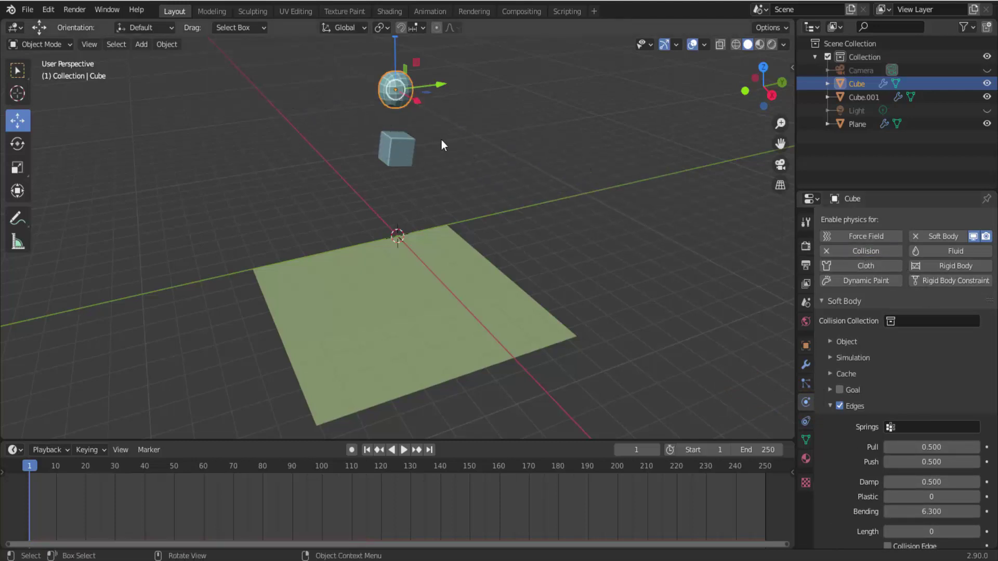
pyautogui.click(407, 144)
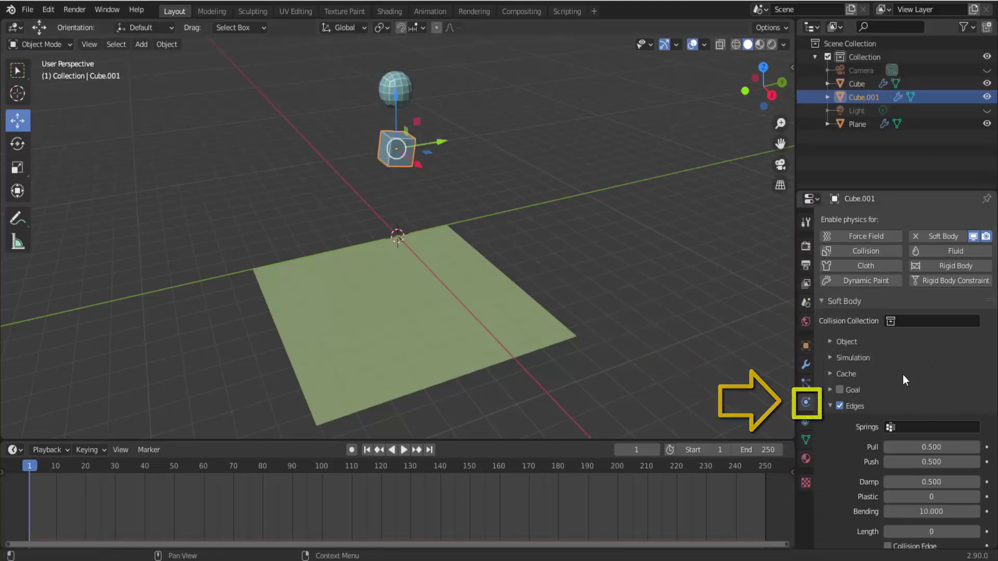
pyautogui.click(866, 251)
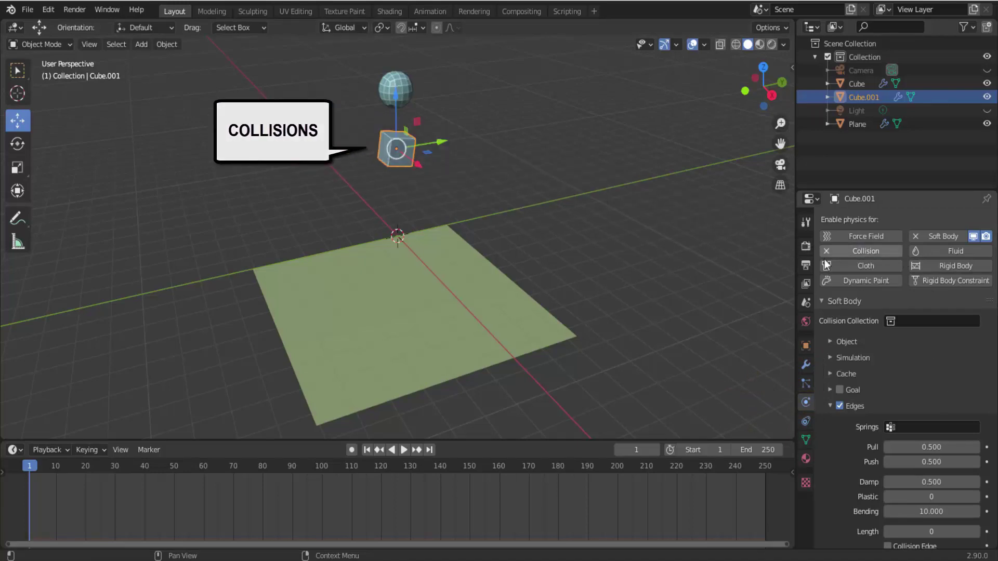
# Step: Play the simulation twice to check the collision between the two objects and the plane, returning to frame 1 each time
pyautogui.click(403, 449)
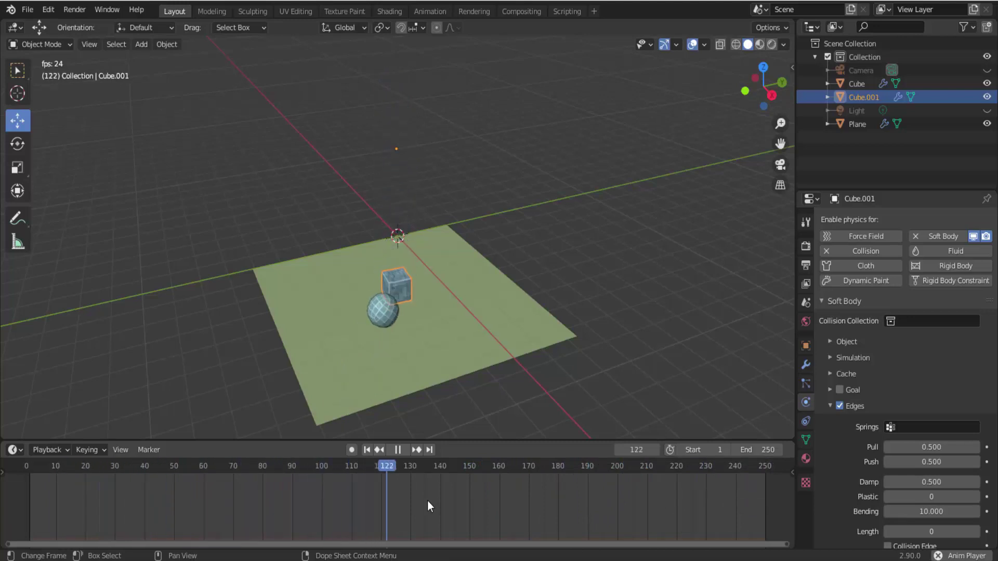
pyautogui.press('Escape')
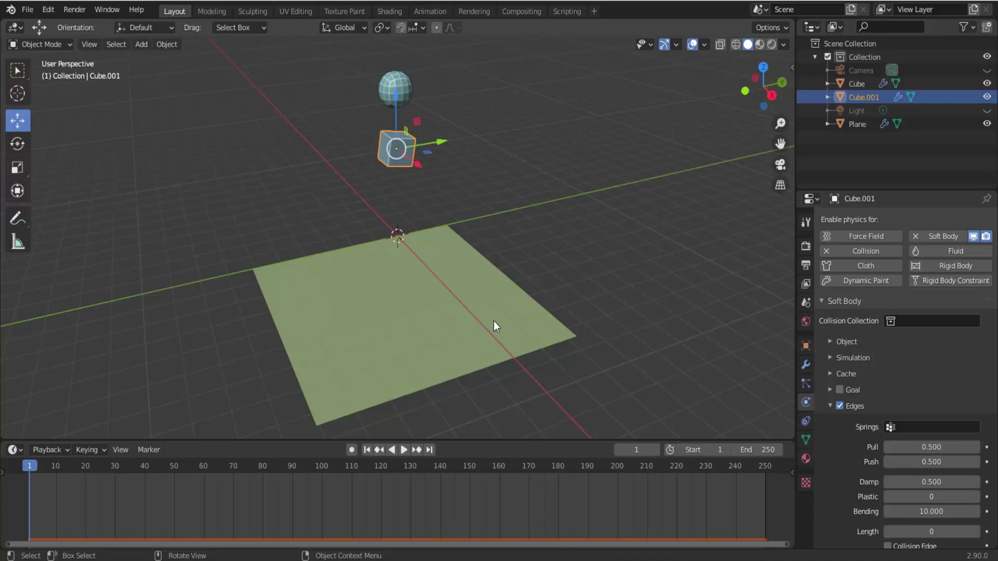
pyautogui.click(404, 449)
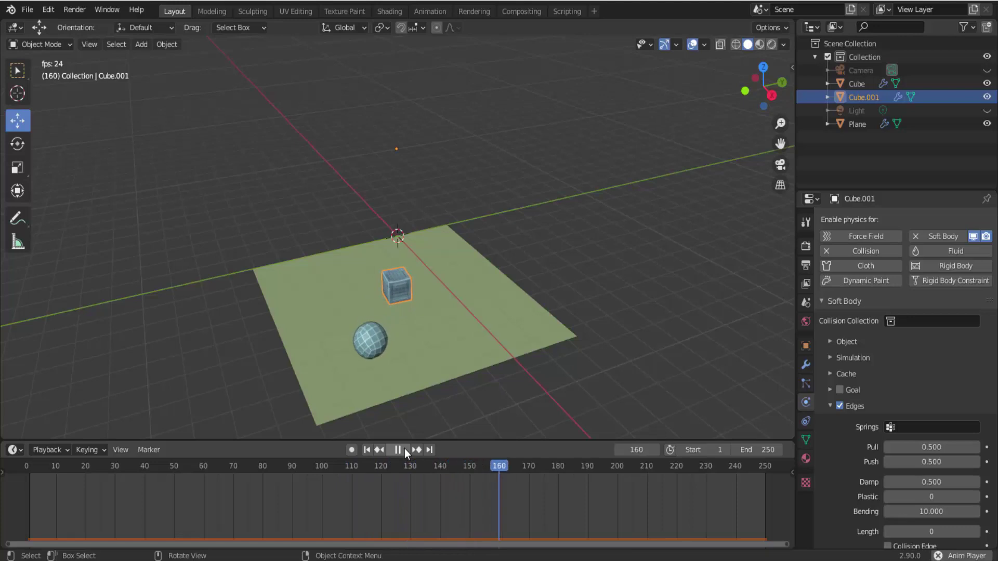
pyautogui.click(405, 449)
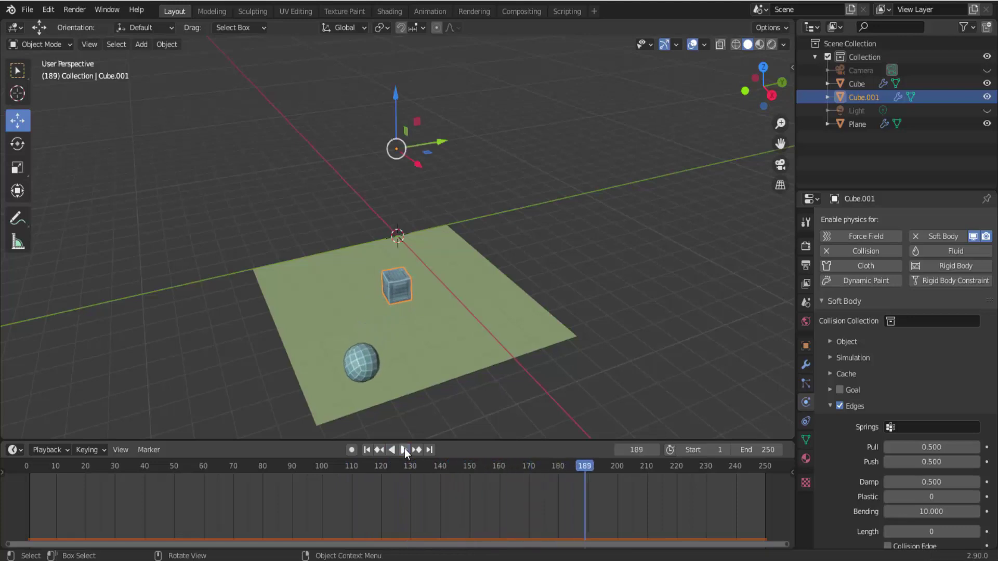
pyautogui.click(365, 450)
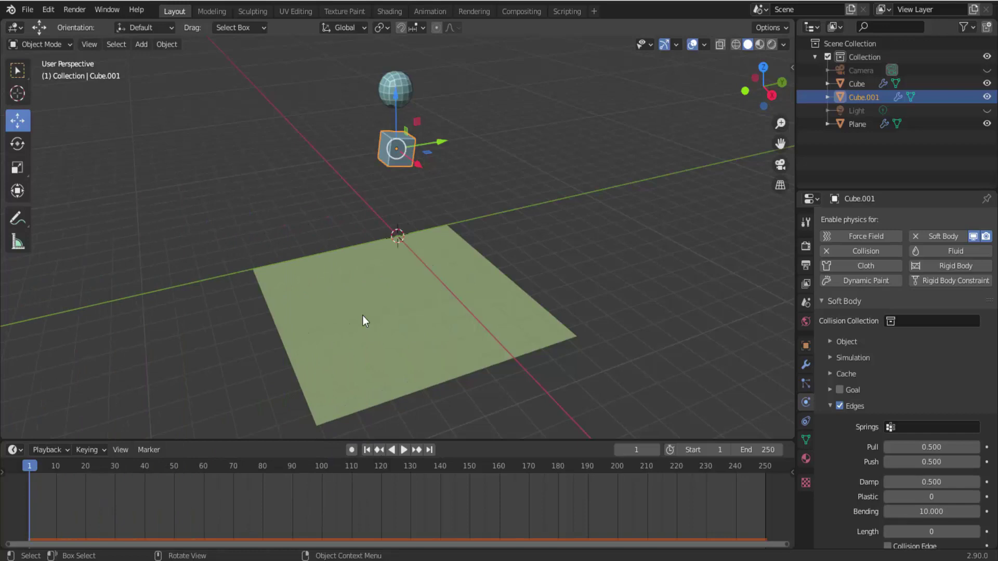
# Step: In Edit Mode, select only the plane's edge on the positive Y side and move it outward along Y to lengthen the floor
pyautogui.click(429, 316)
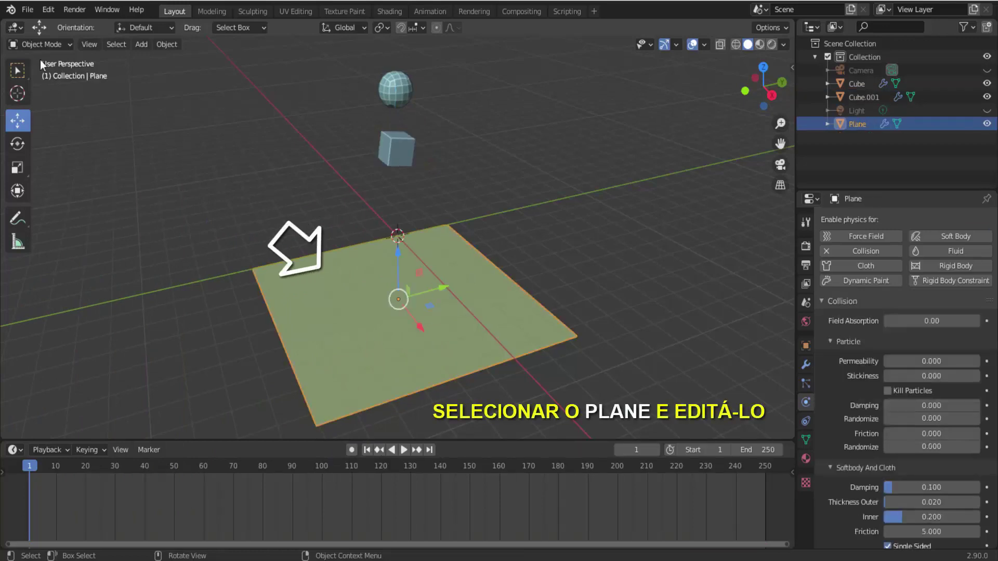
pyautogui.click(48, 44)
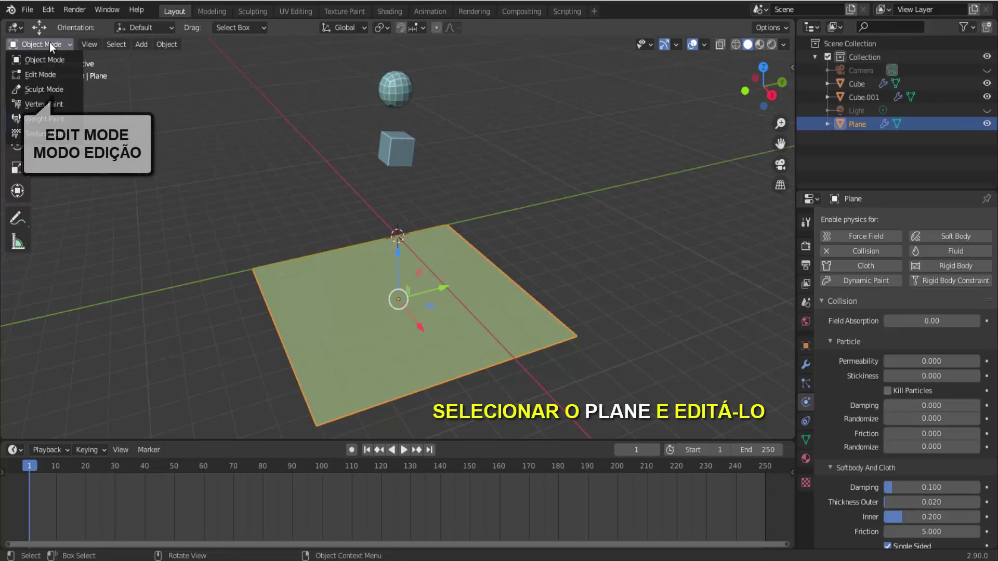
pyautogui.click(48, 74)
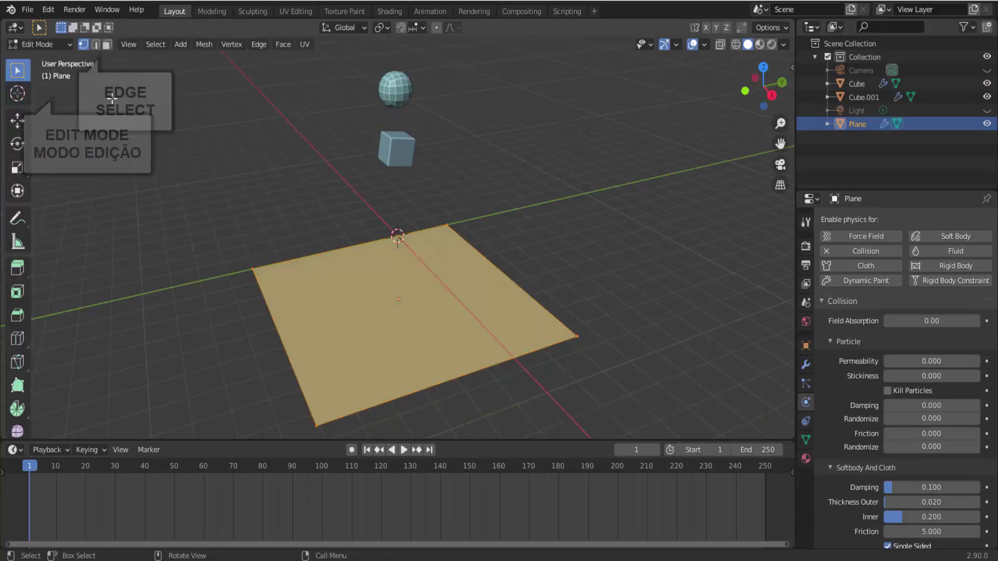
pyautogui.click(96, 44)
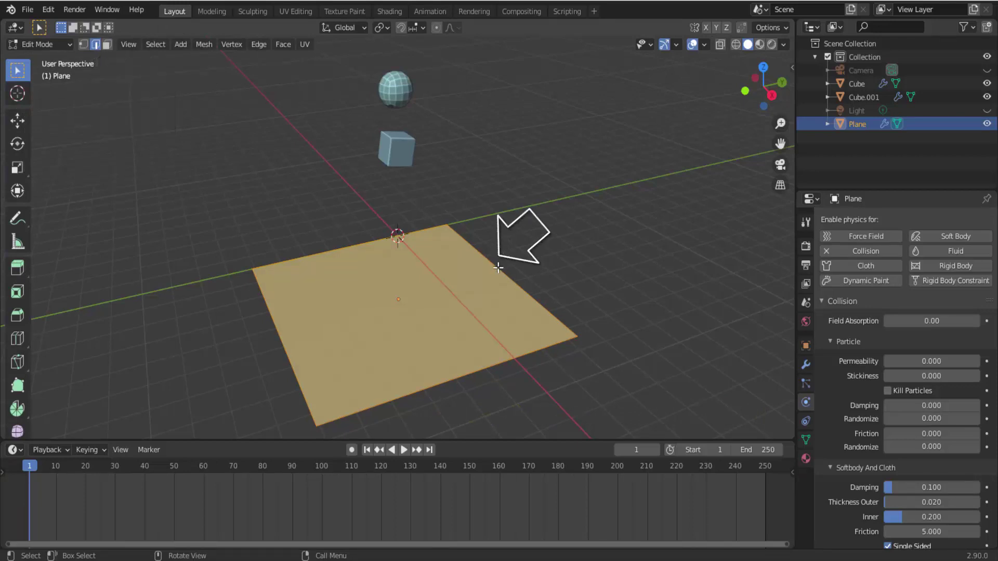
pyautogui.hotkey('alt', 'a')
pyautogui.click(530, 307)
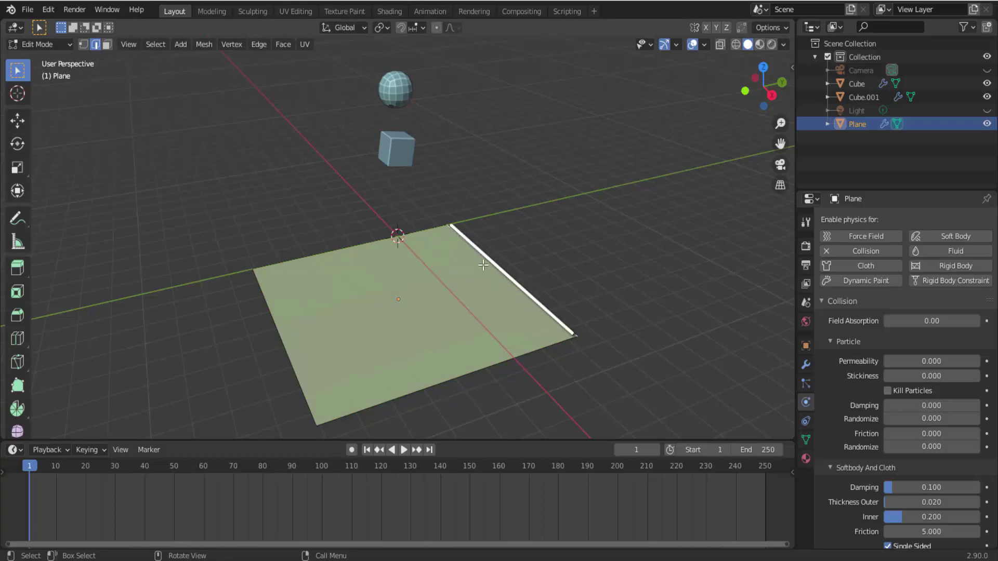
pyautogui.click(18, 128)
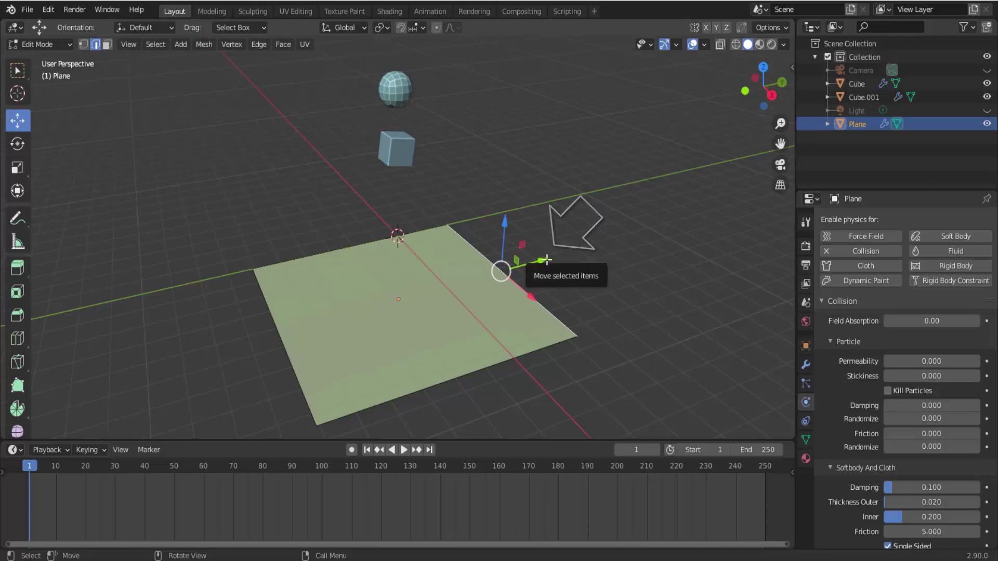
pyautogui.moveTo(546, 260); pyautogui.dragTo(656, 237)
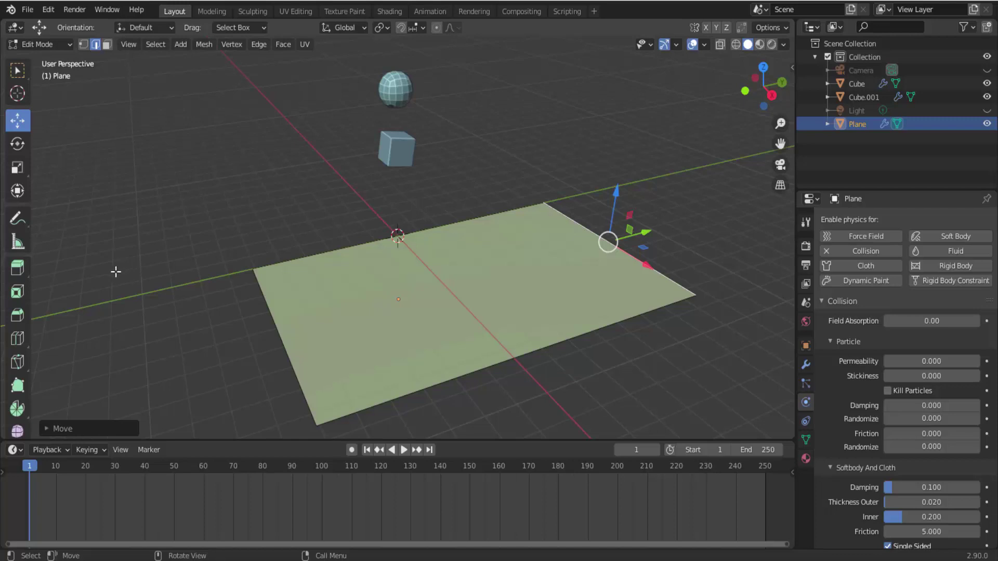
# Step: Extrude the plane's selected end edge straight upward to form a tall back wall
pyautogui.click(21, 269)
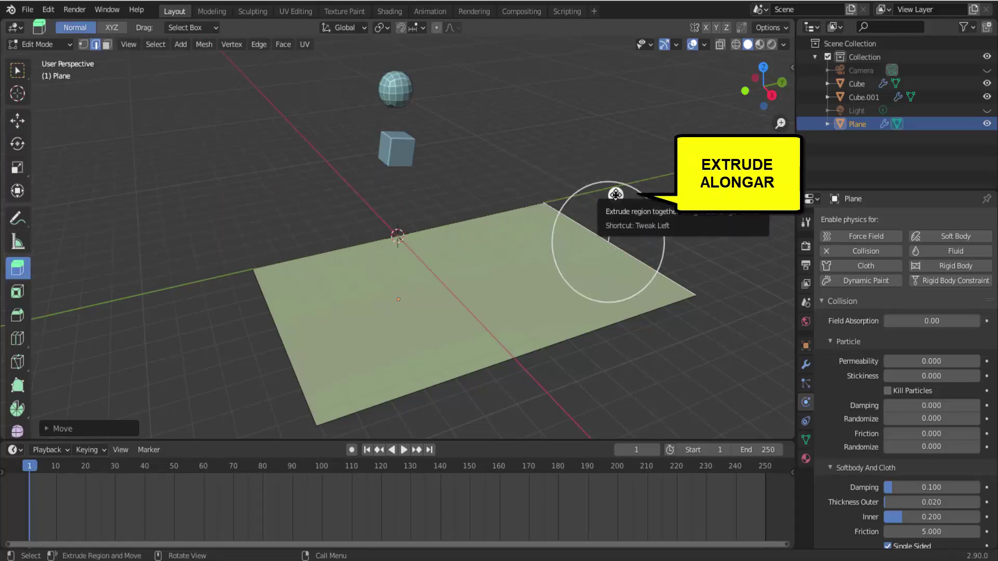
pyautogui.moveTo(615, 193); pyautogui.dragTo(617, 395)
pyautogui.scroll(-1, 546, 351)
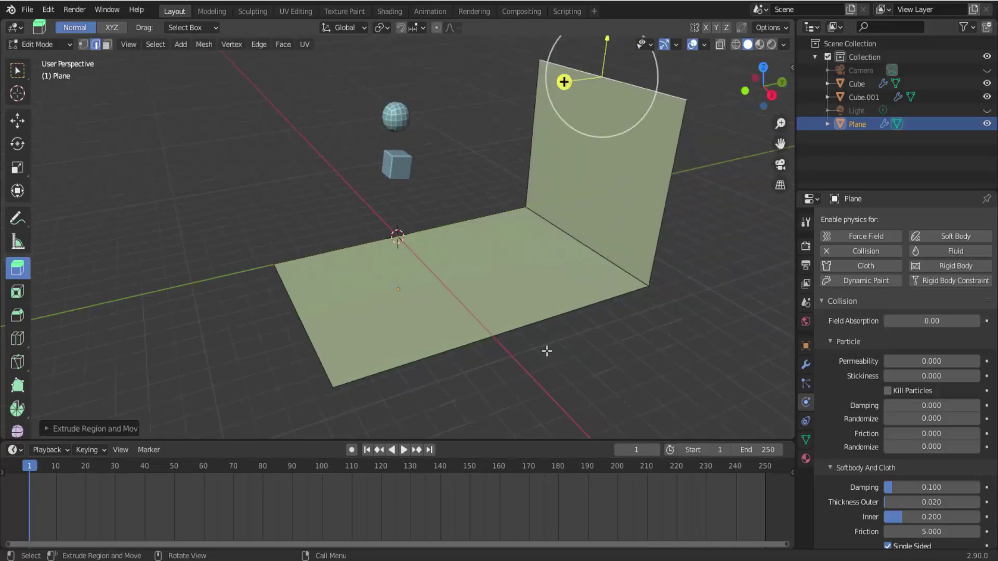
# Step: Bevel the edge between floor and wall by about 0.11 m with multiple segments to round the corner
pyautogui.moveTo(620, 339); pyautogui.dragTo(595, 325, button='middle')
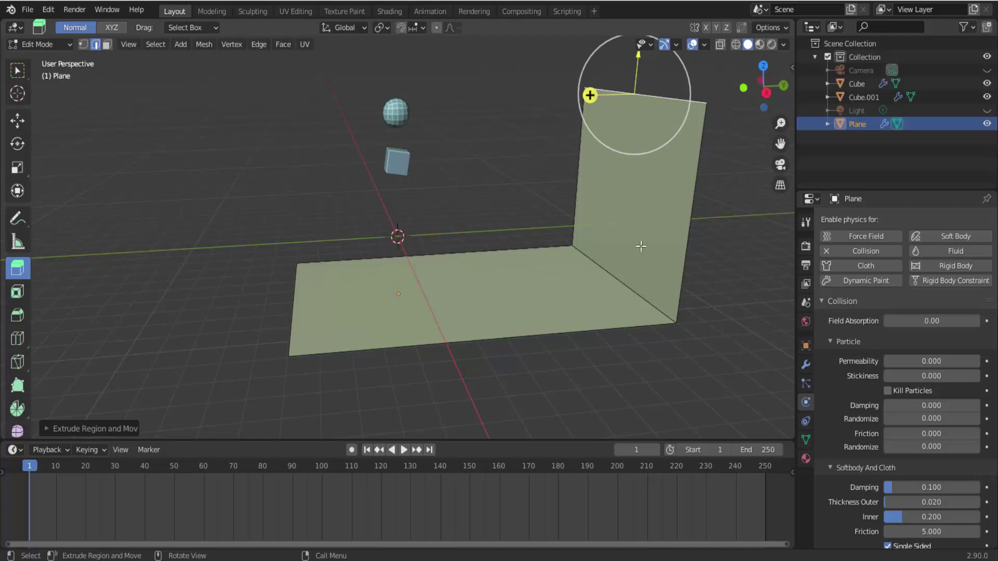
pyautogui.click(602, 269)
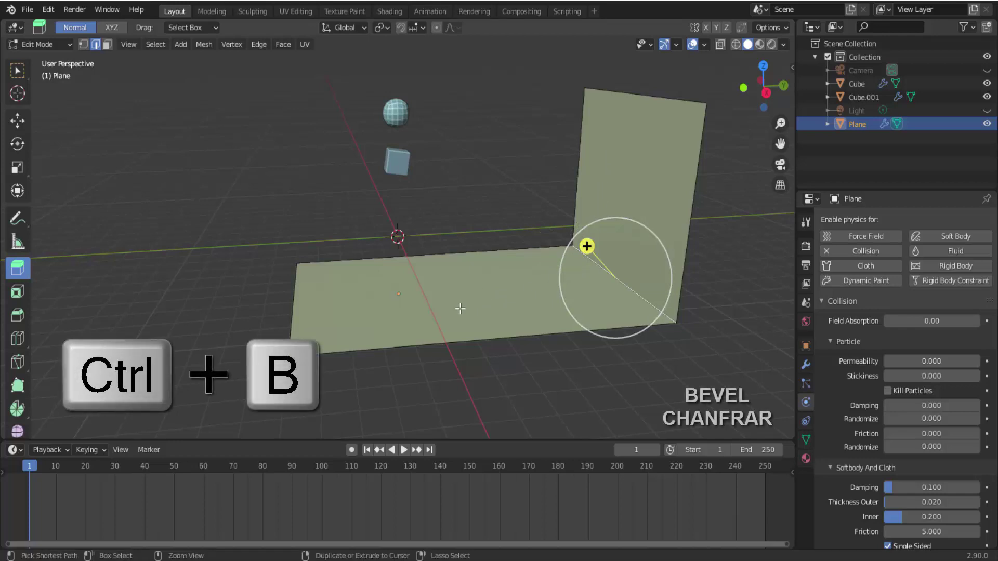
pyautogui.hotkey('ctrl', 'b')
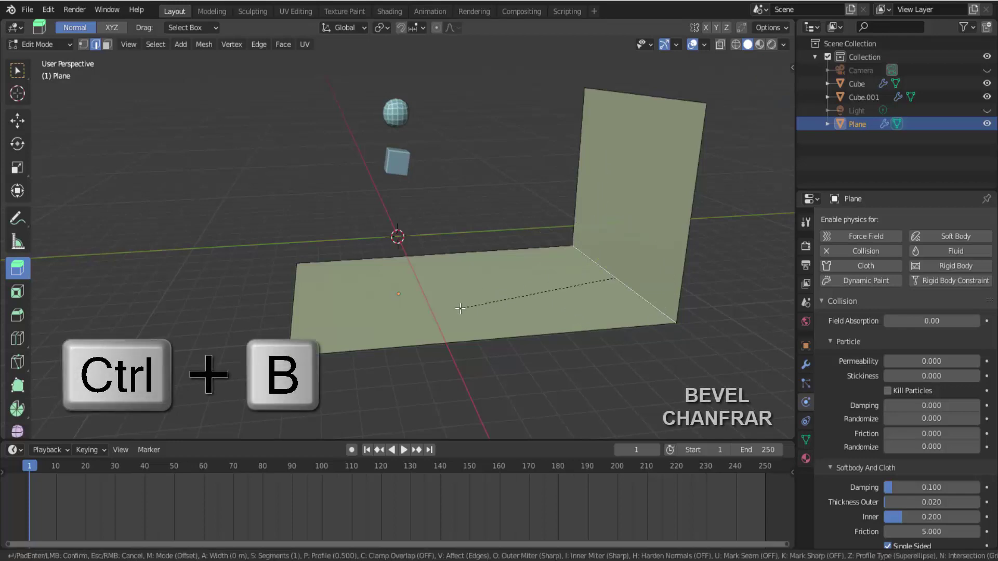
pyautogui.scroll(1, 447, 313)
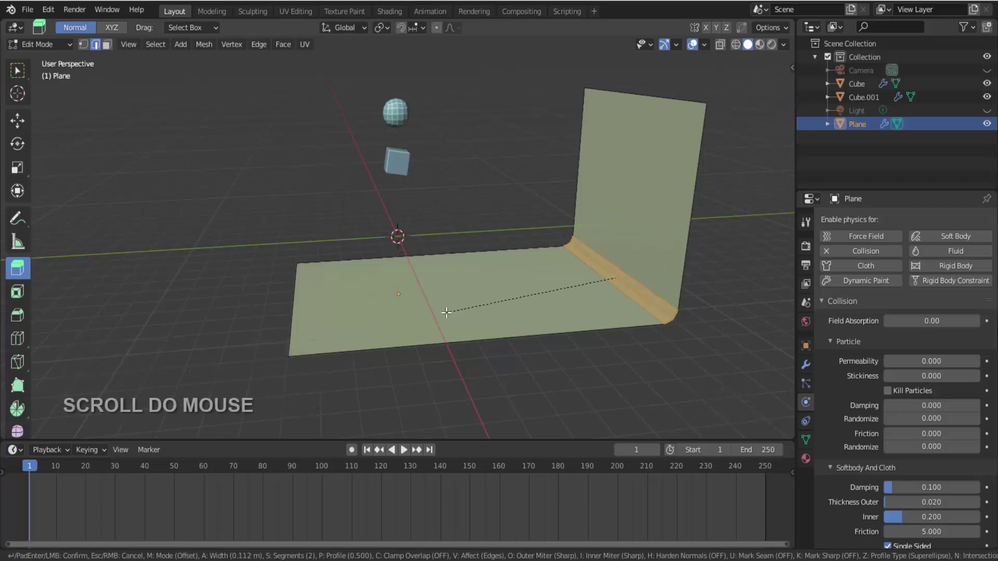
pyautogui.click(446, 312)
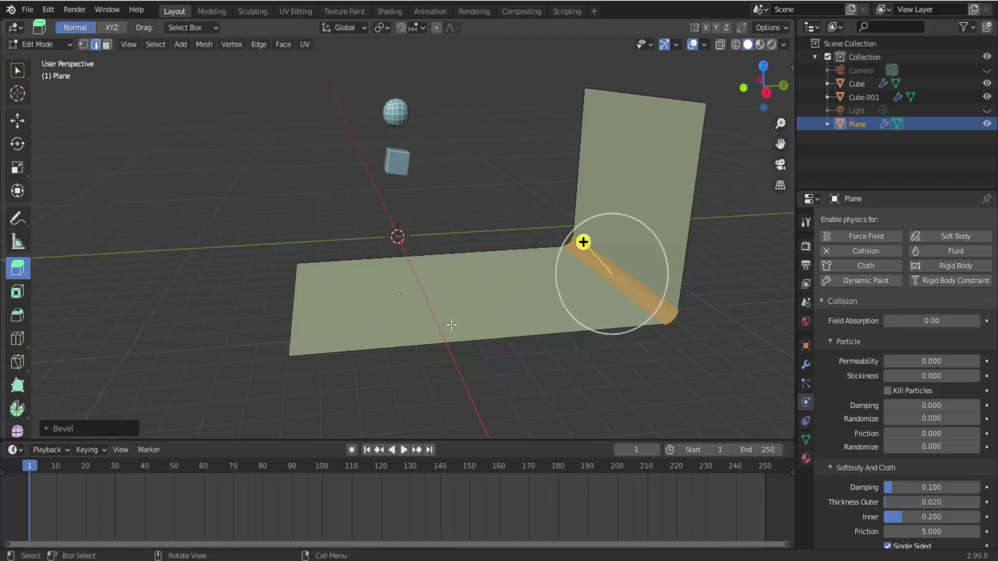
# Step: Select the whole floor-and-wall mesh, scale it wider along X, and return to Object Mode
pyautogui.moveTo(473, 395); pyautogui.dragTo(587, 398, button='middle')
pyautogui.press('a')
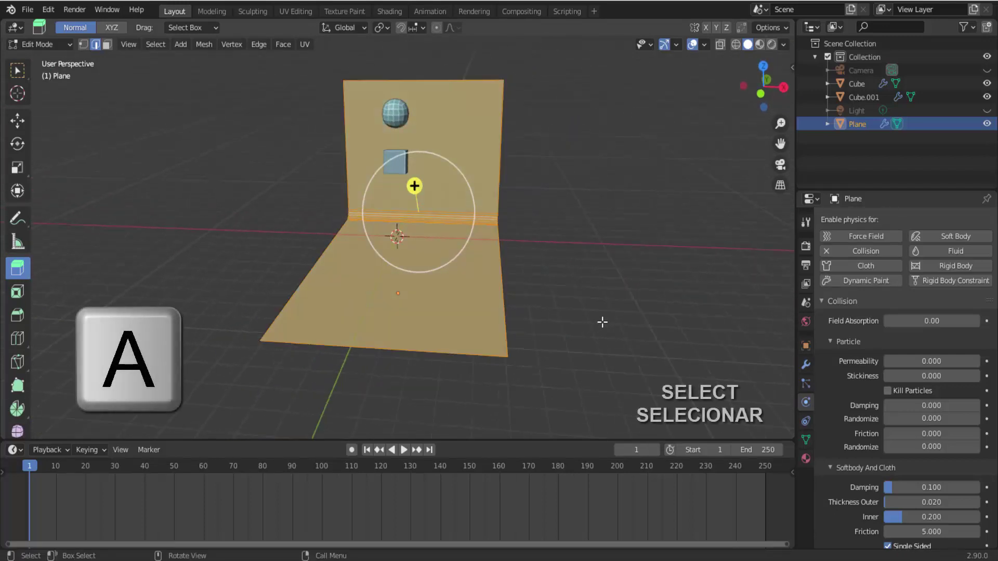
pyautogui.press('s')
pyautogui.press('x')
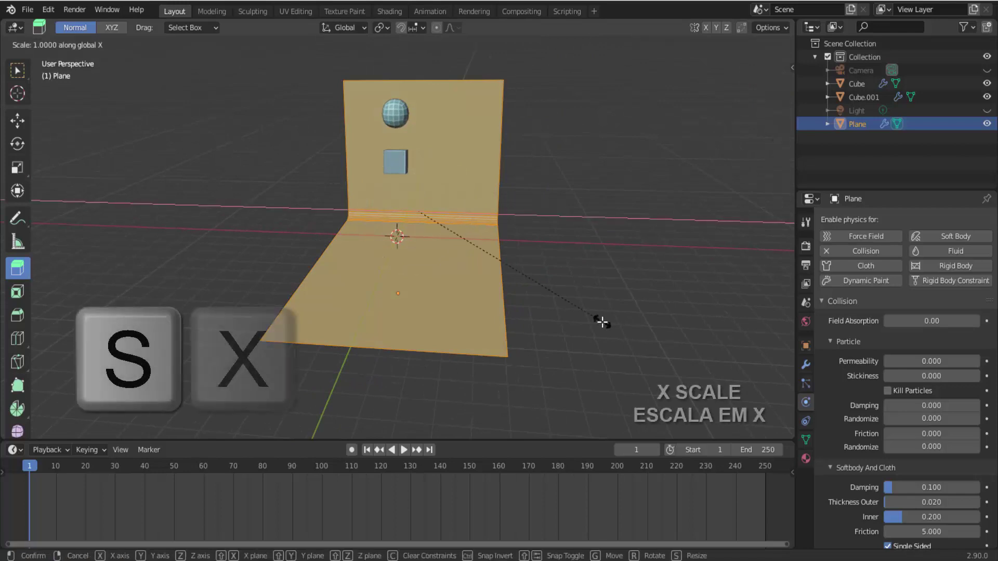
pyautogui.click(733, 351)
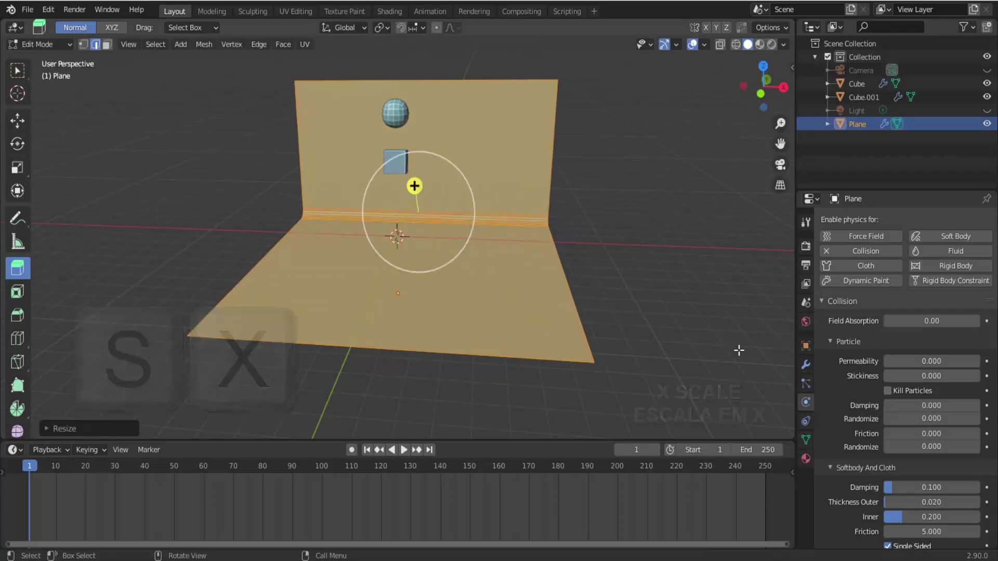
pyautogui.moveTo(720, 303); pyautogui.dragTo(619, 295, button='middle')
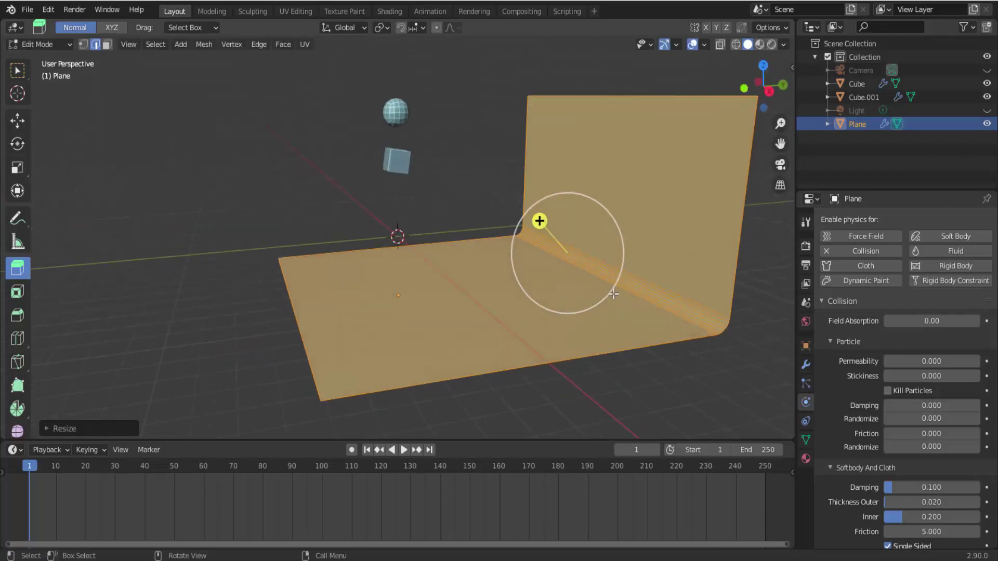
pyautogui.click(59, 42)
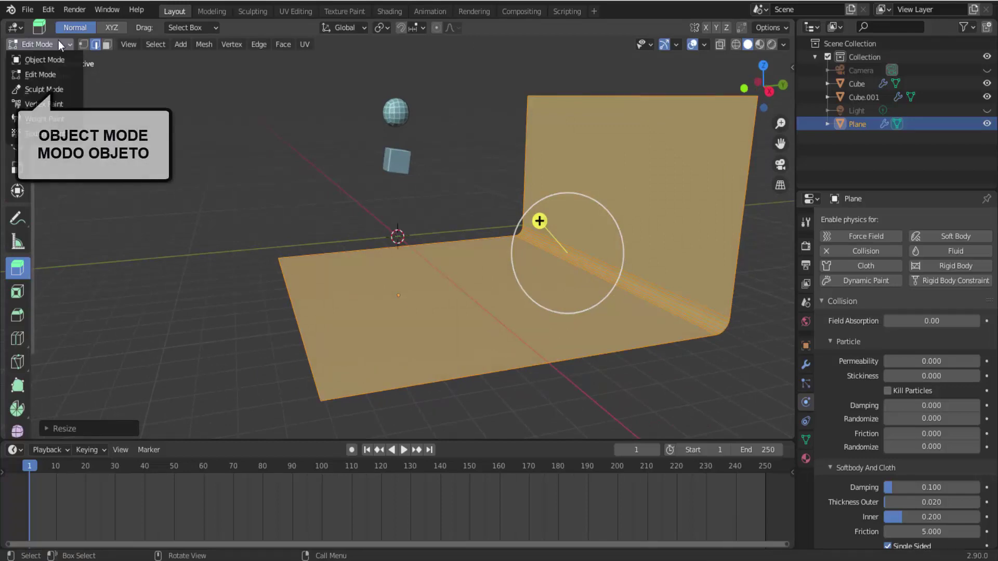
pyautogui.click(52, 58)
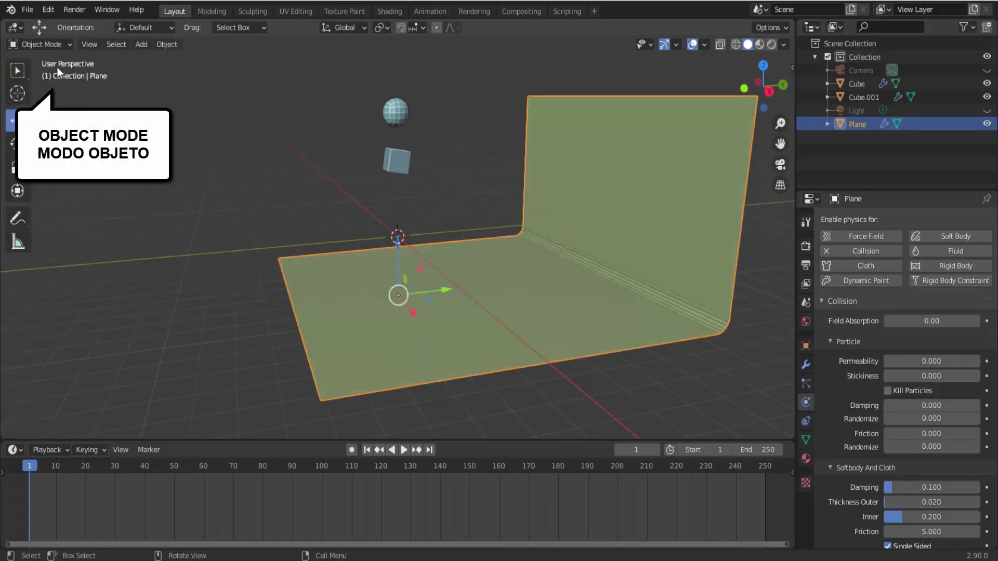
# Step: Play the simulation to check how the soft bodies land on the reshaped plane, and return to frame 1
pyautogui.click(403, 450)
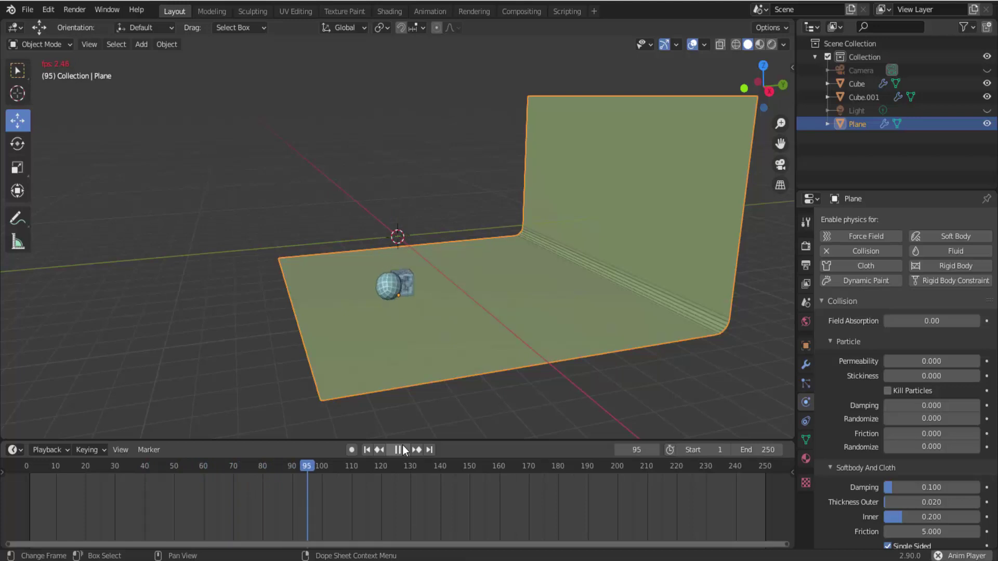
pyautogui.click(403, 447)
pyautogui.click(367, 450)
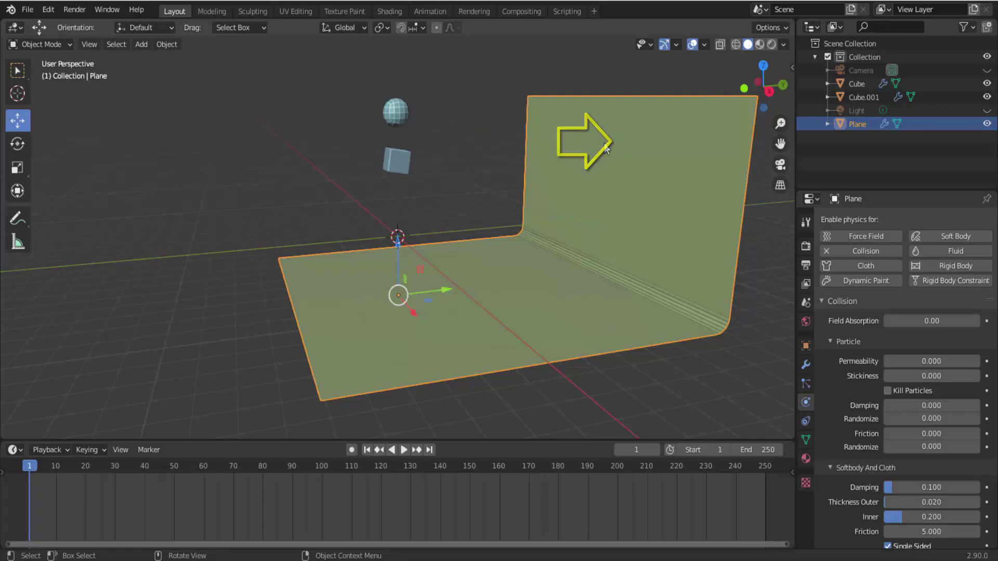
# Step: Position the rounded cube and the other cube side by side above the floor, then play the simulation and reset to frame 1
pyautogui.click(400, 113)
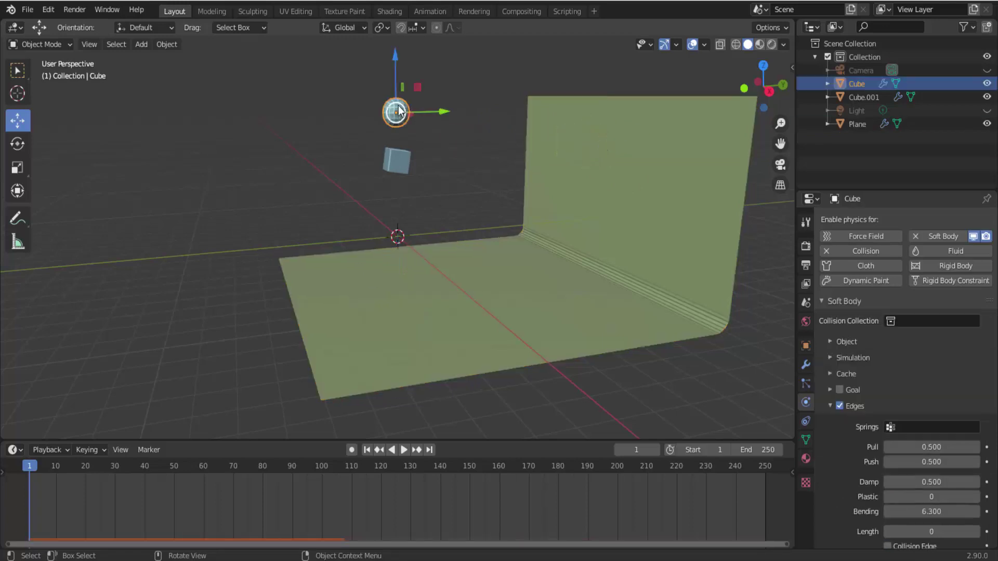
pyautogui.moveTo(396, 57); pyautogui.dragTo(398, 80)
pyautogui.moveTo(445, 132); pyautogui.dragTo(394, 88)
pyautogui.click(397, 163)
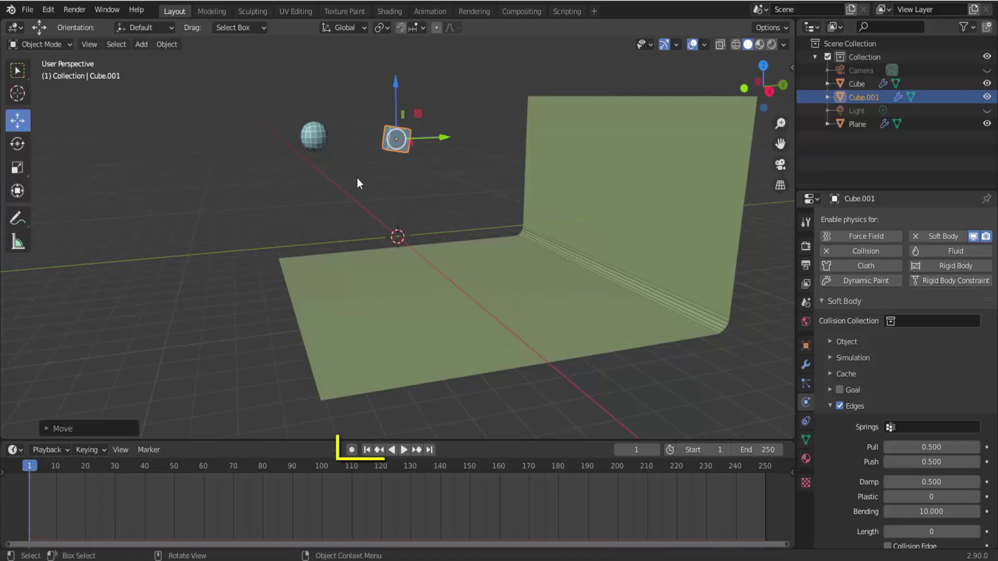
pyautogui.click(404, 450)
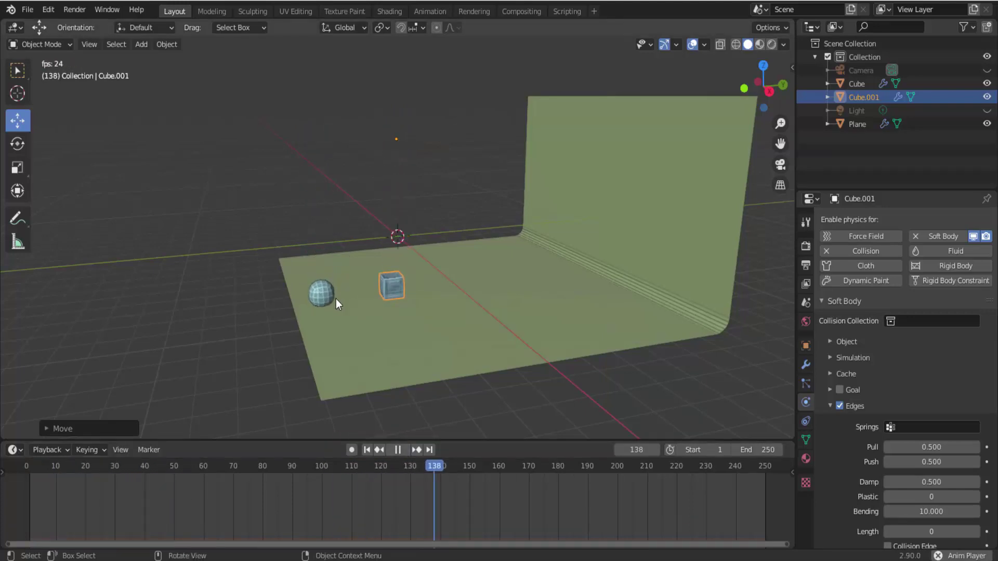
pyautogui.press('Escape')
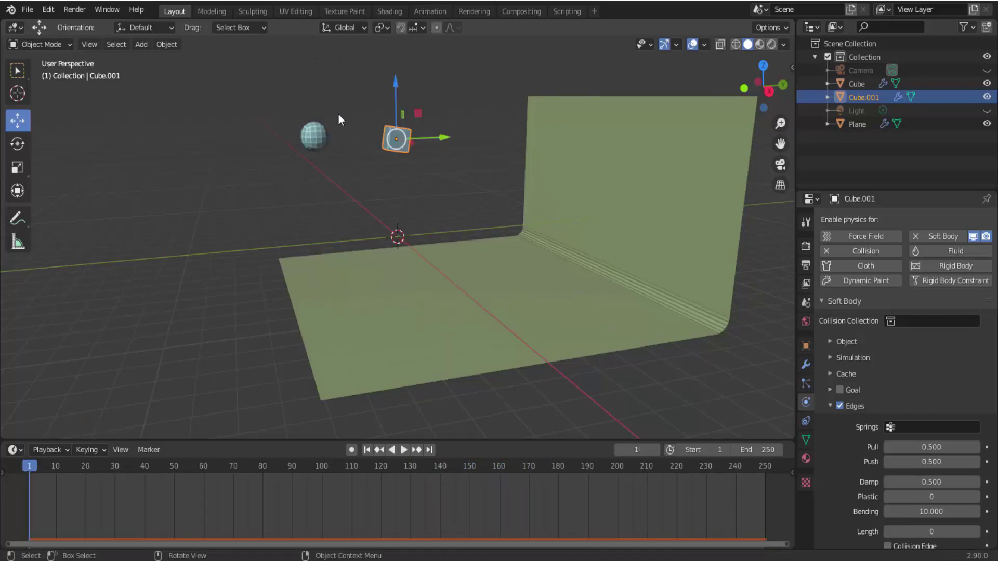
# Step: Disable the scene's Gravity, play the simulation to test both soft bodies without it, and return to frame 1
pyautogui.click(806, 304)
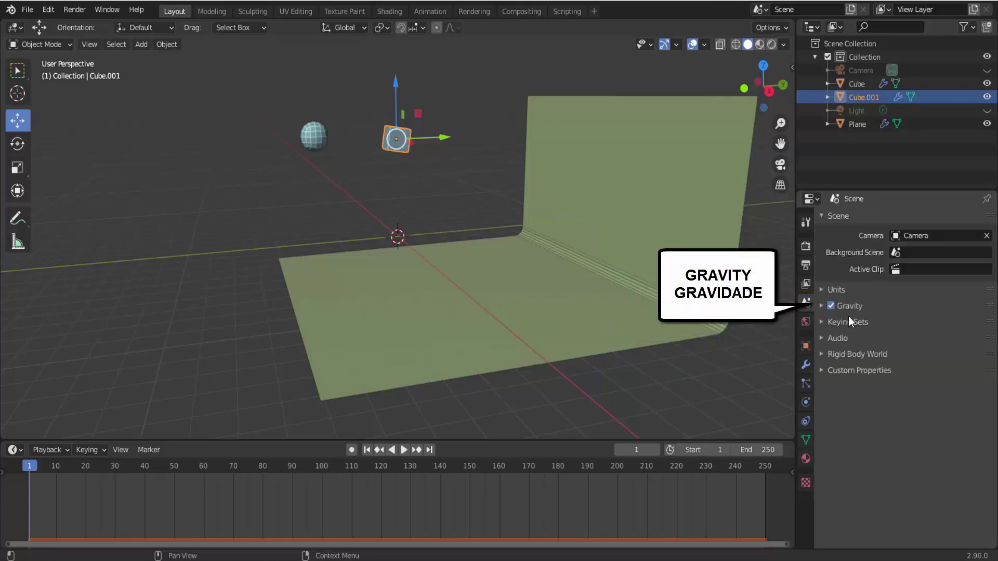
pyautogui.click(830, 306)
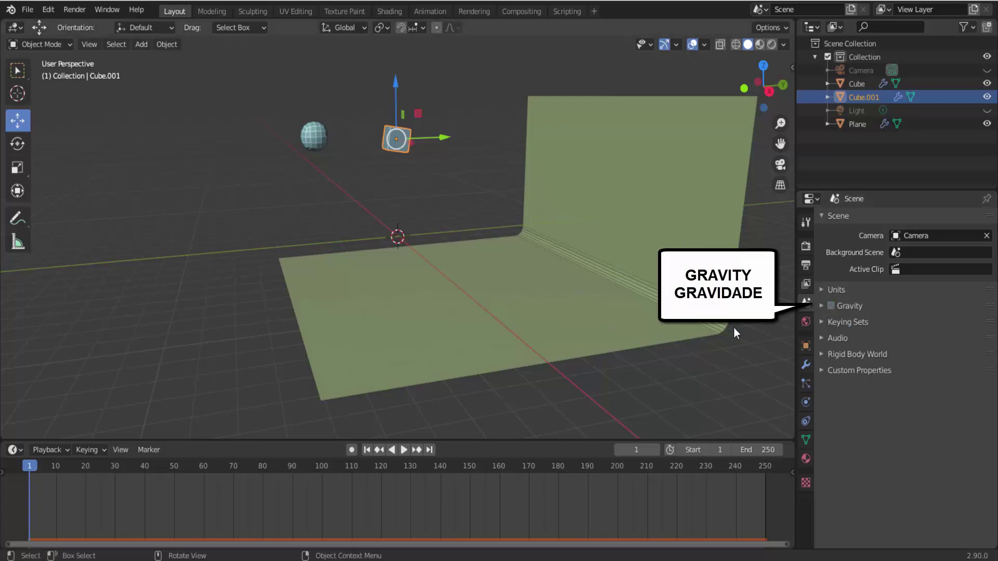
pyautogui.click(403, 450)
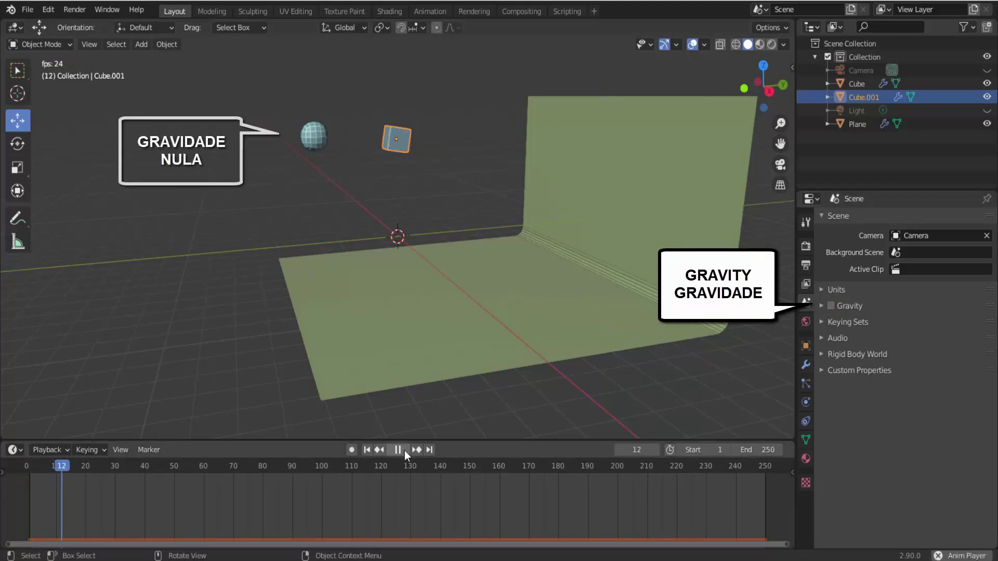
pyautogui.click(398, 450)
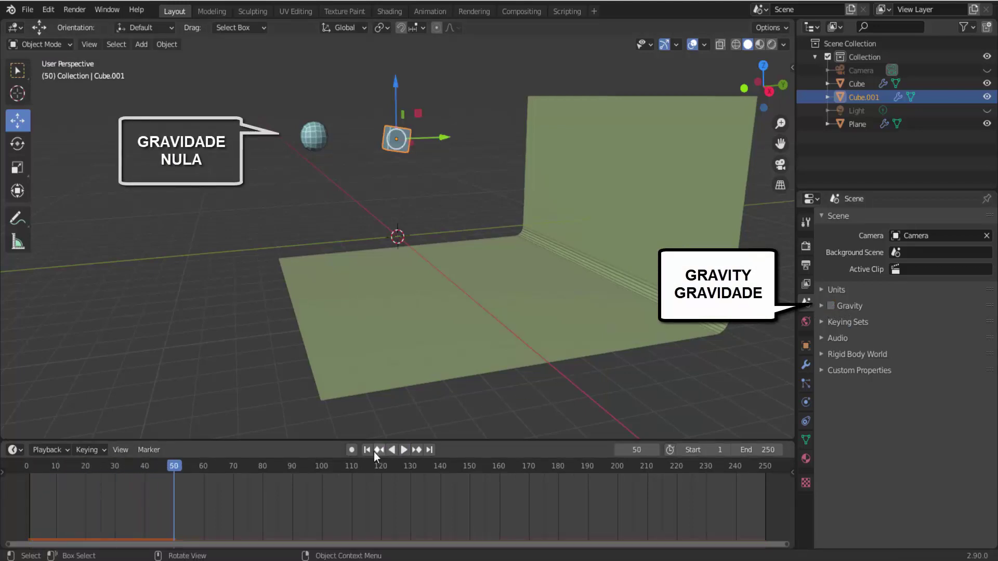
pyautogui.click(366, 450)
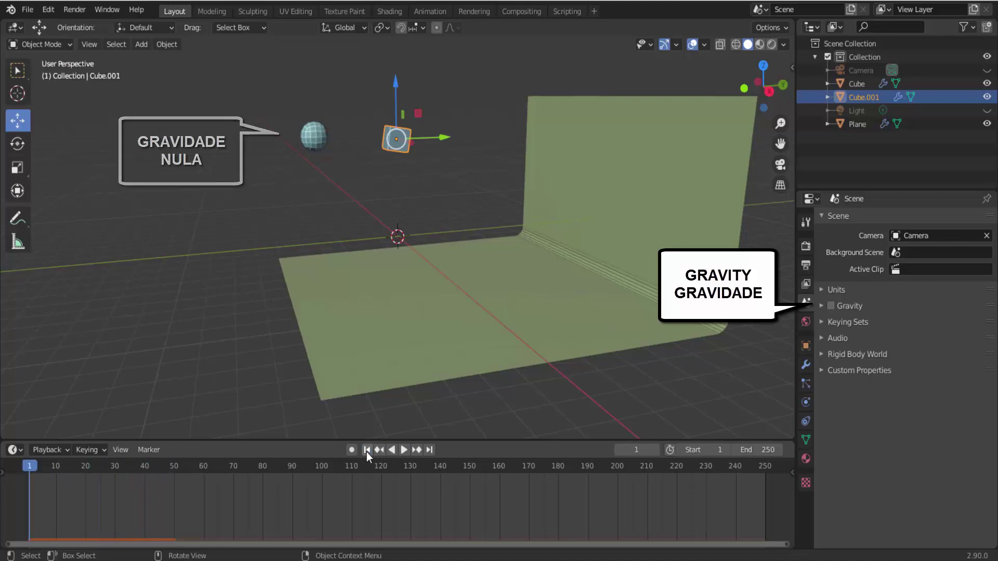
# Step: Re-enable the scene's Gravity, play the simulation to check the fall, and return to frame 1
pyautogui.click(832, 306)
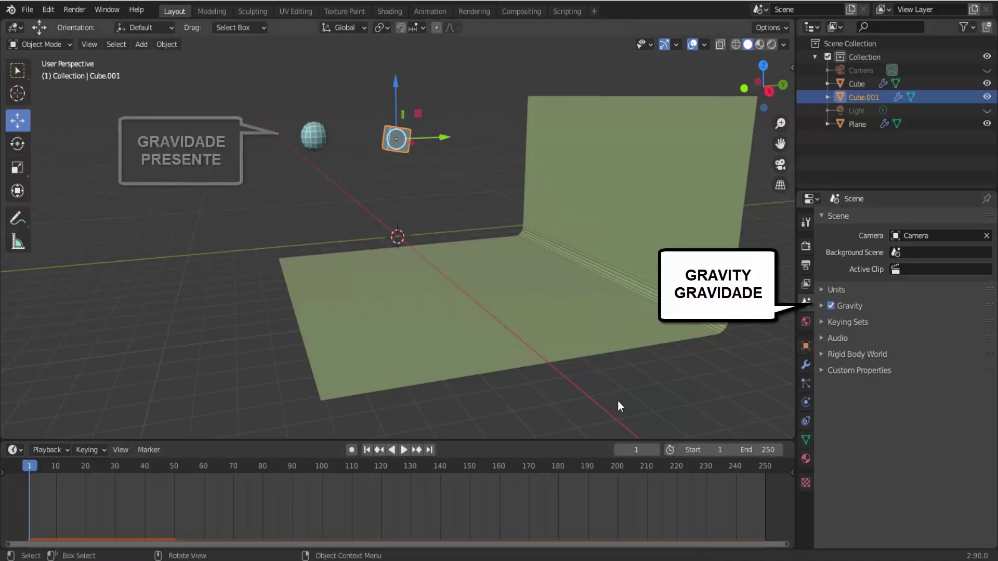
pyautogui.click(404, 453)
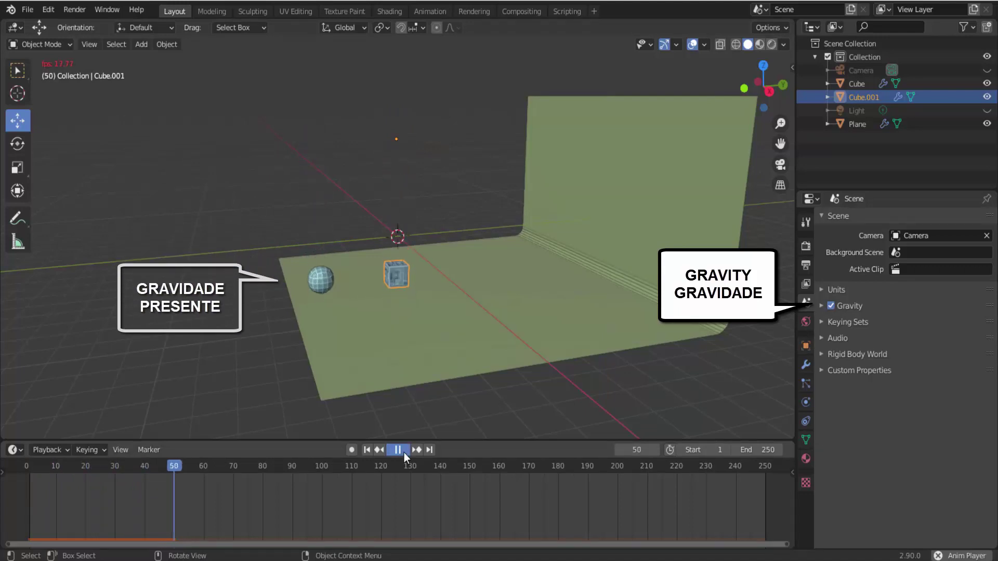
pyautogui.click(404, 452)
pyautogui.click(368, 450)
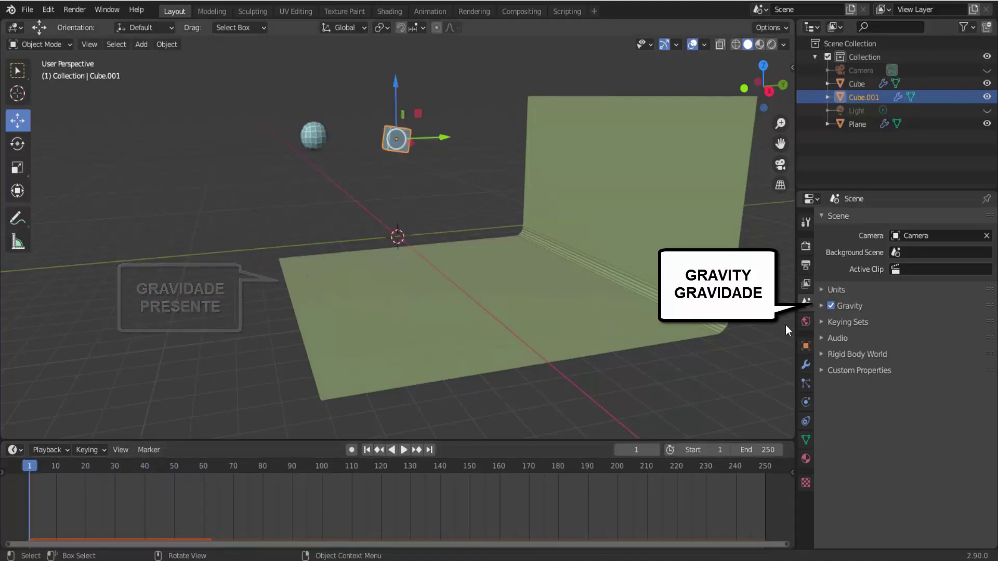
# Step: Set the scene's Gravity Z to a positive 9.8 m/s² and play the simulation to test upward gravity
pyautogui.click(821, 305)
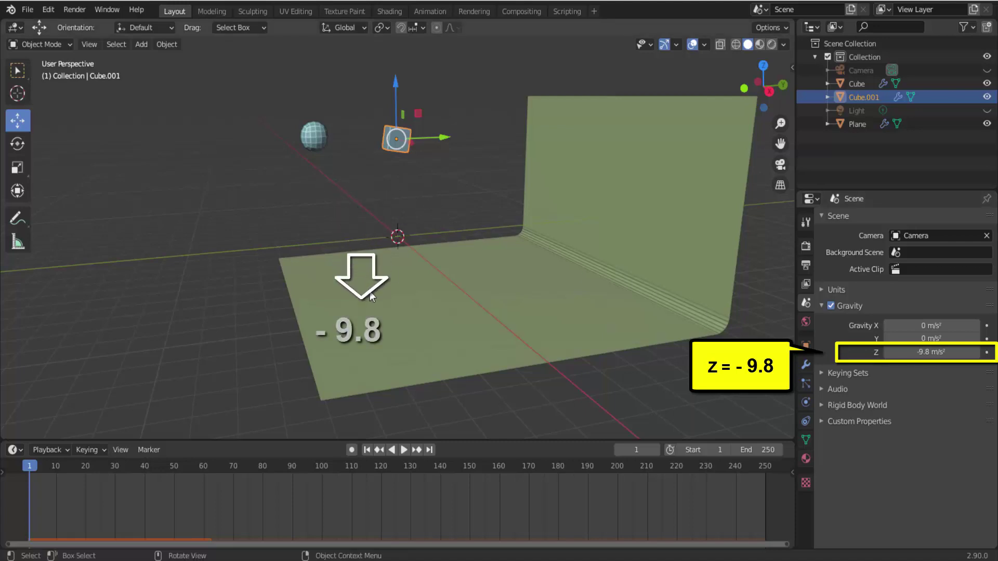
pyautogui.click(907, 355)
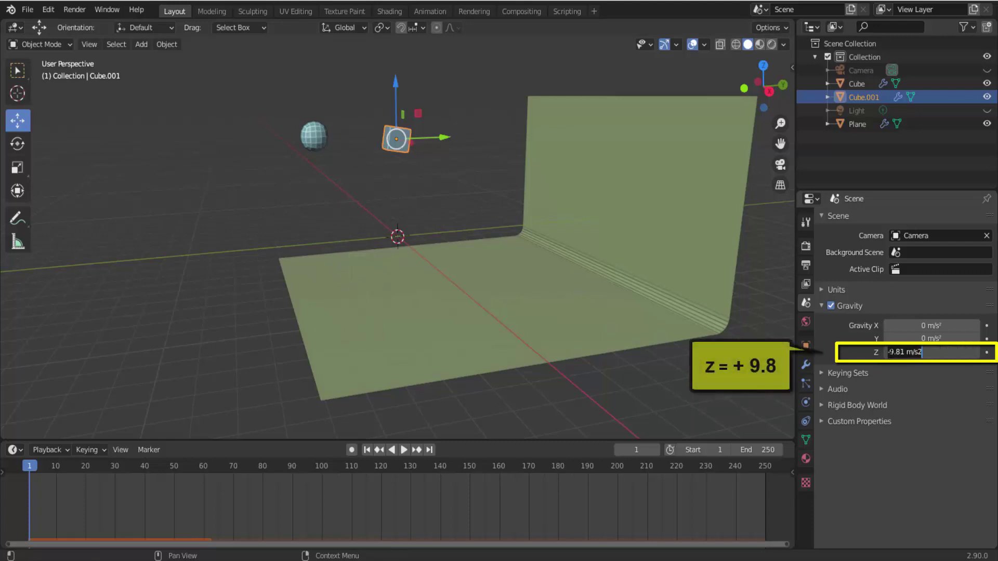
pyautogui.click(889, 353)
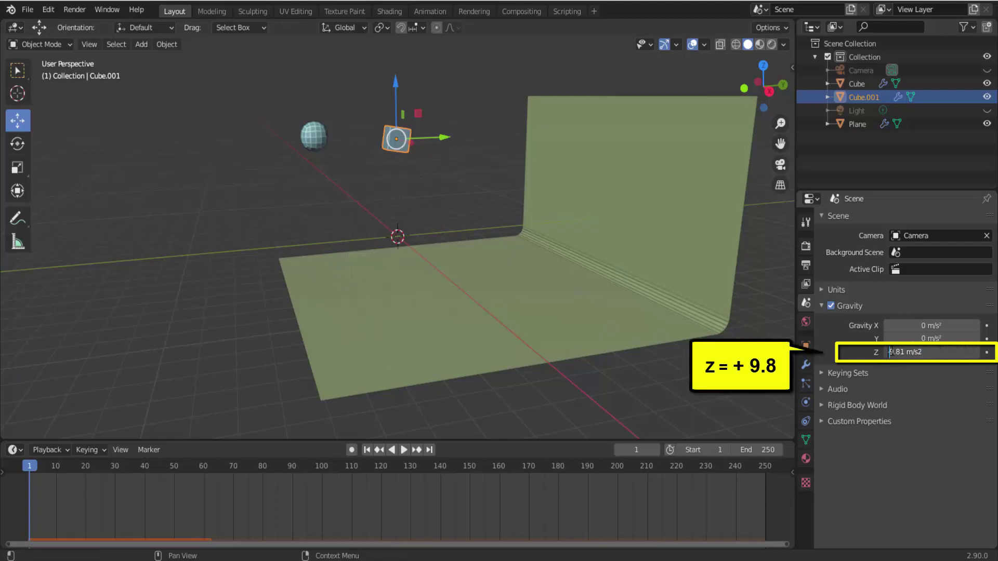
pyautogui.press('Delete')
pyautogui.press('Return')
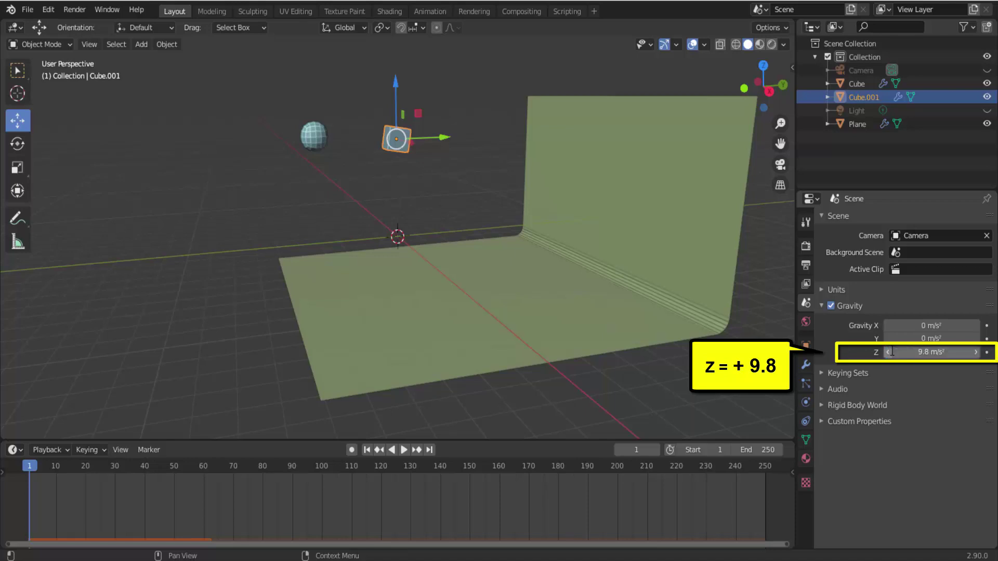
pyautogui.click(404, 452)
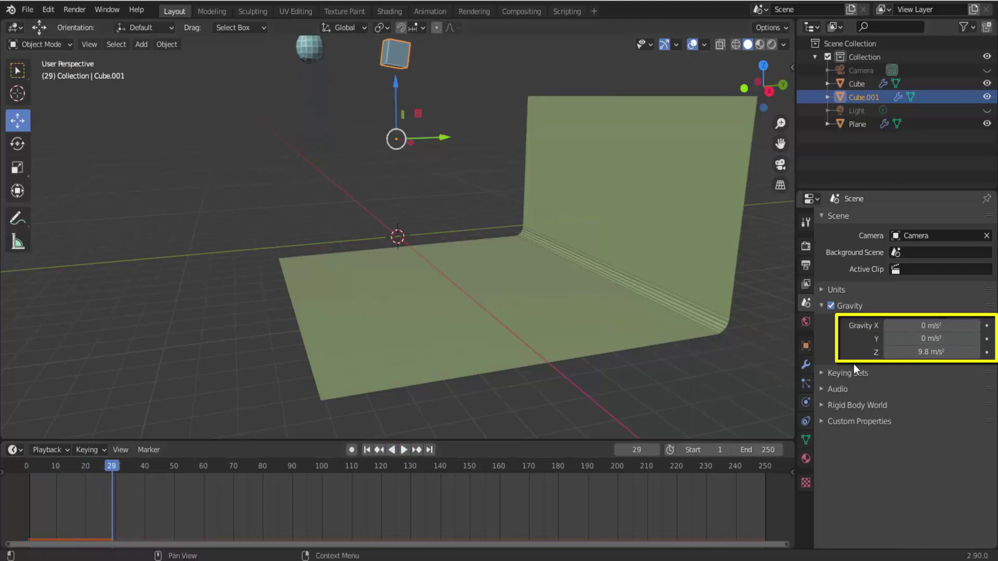
# Step: Set Gravity Z to 0, play the simulation from frame 1 to test the soft bodies, and return to frame 1
pyautogui.doubleClick(890, 356)
pyautogui.write('0')
pyautogui.press('Return')
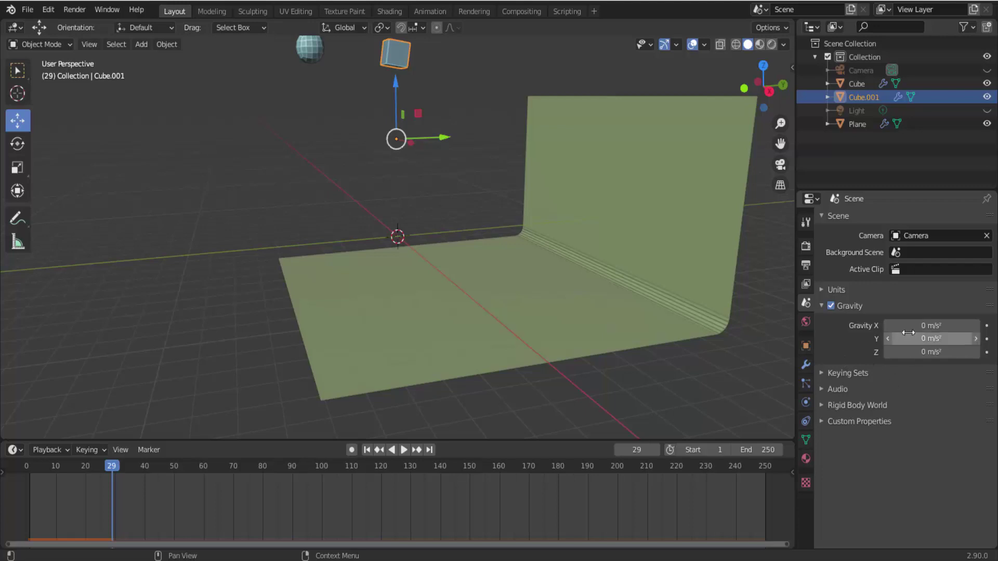
pyautogui.click(366, 451)
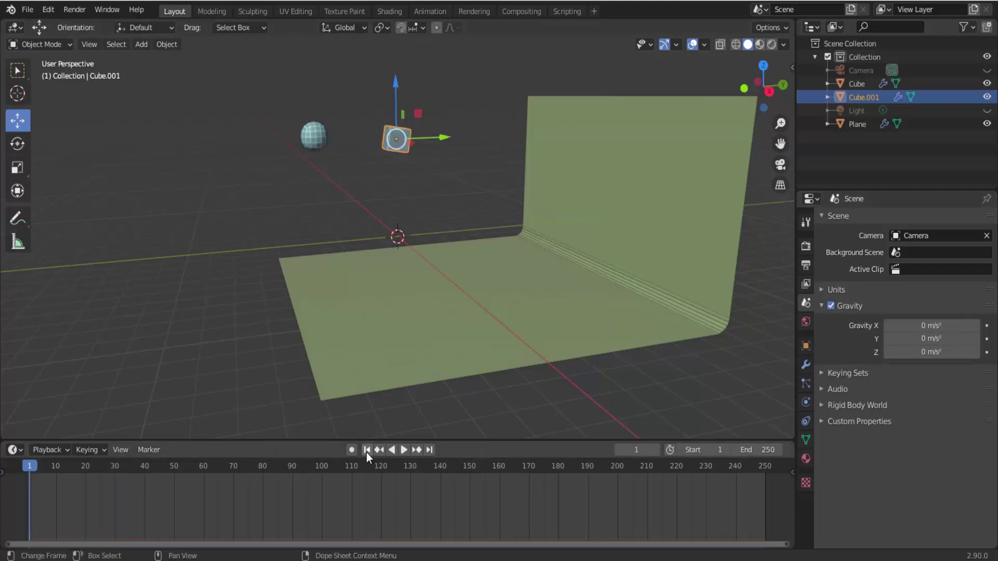
pyautogui.click(400, 451)
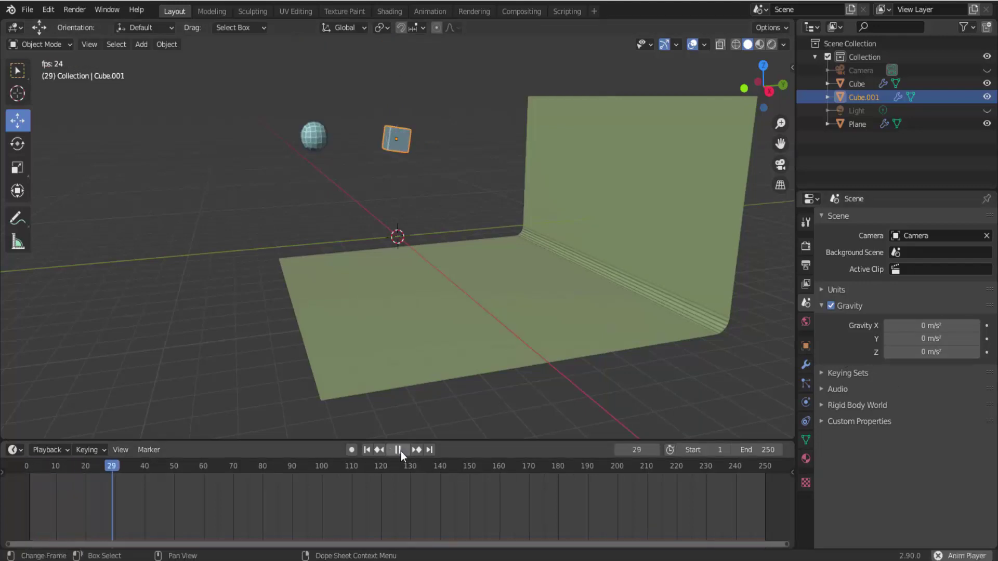
pyautogui.click(400, 451)
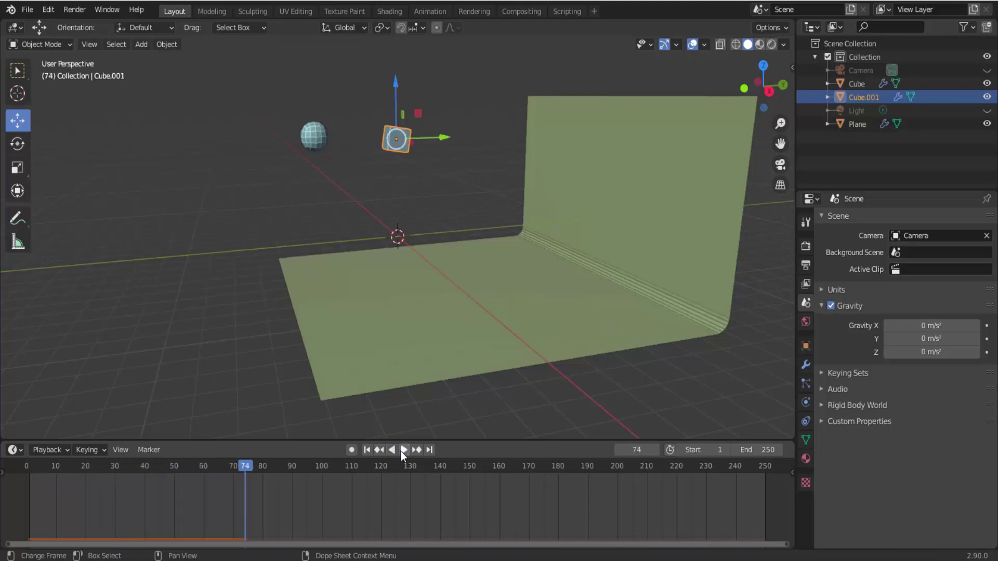
pyautogui.click(367, 451)
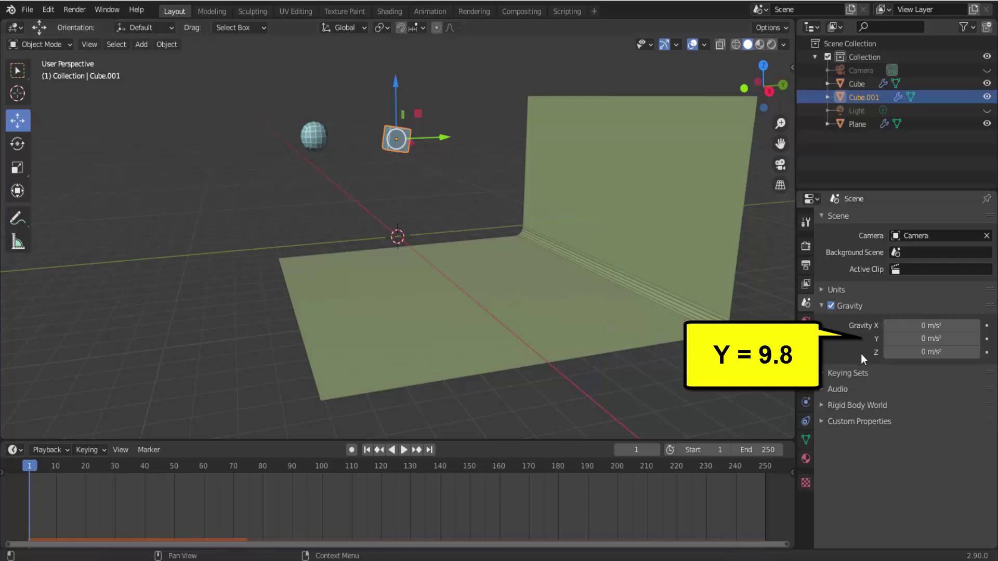
# Step: Set Gravity Y to 9.8 m/s² and play the simulation to test the pull toward the back wall, then stop playback
pyautogui.click(914, 338)
pyautogui.write('9.8')
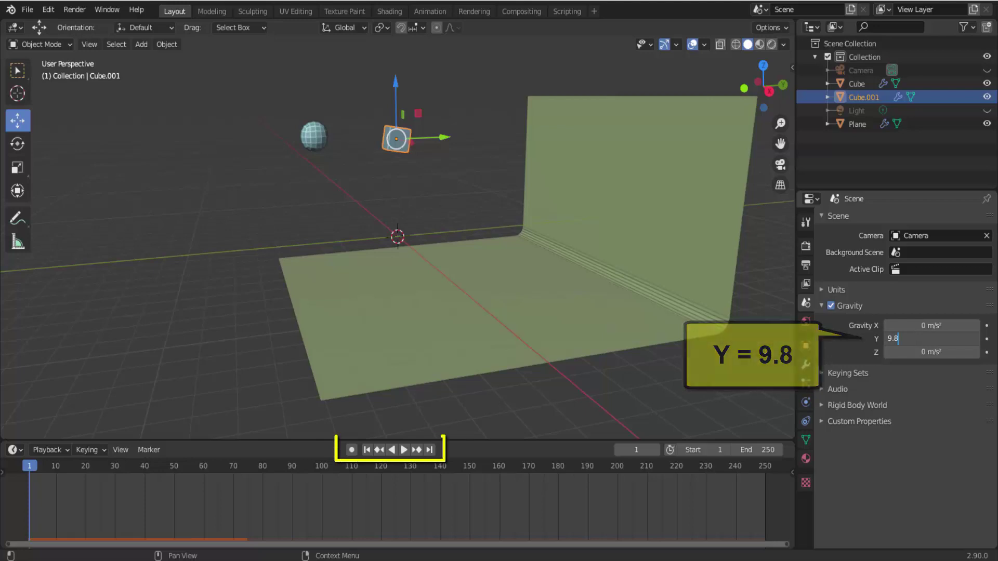
pyautogui.press('Return')
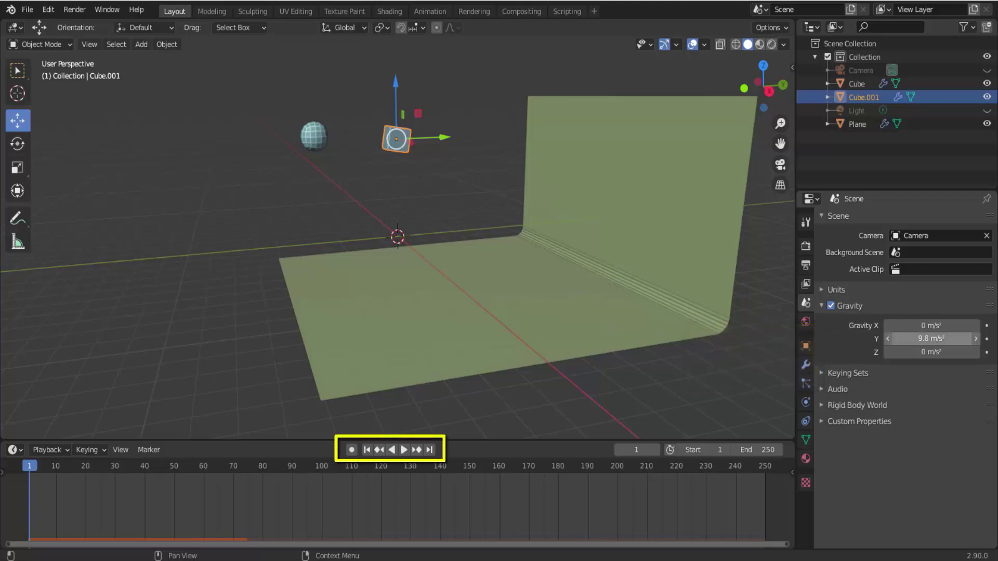
pyautogui.click(404, 450)
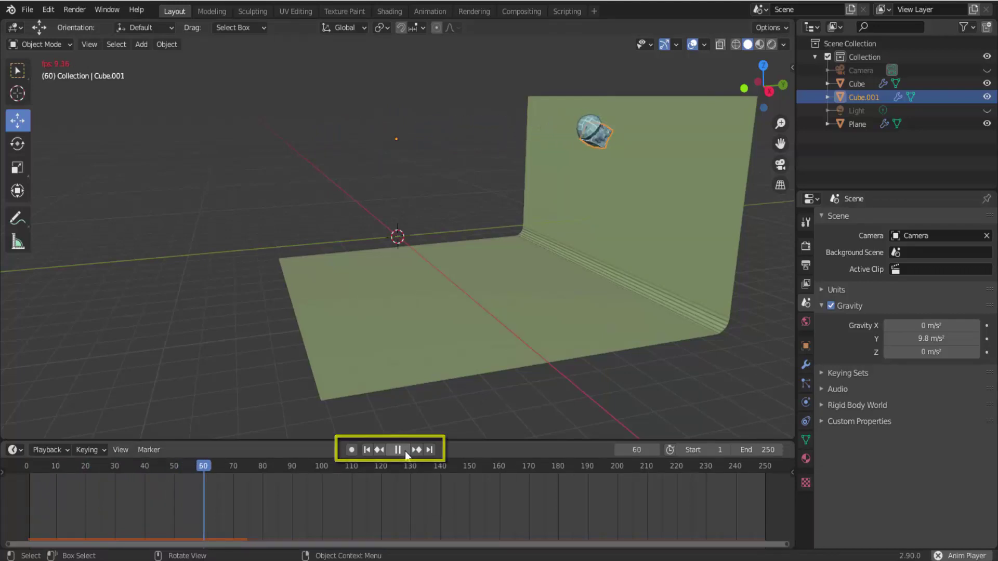
pyautogui.press('Escape')
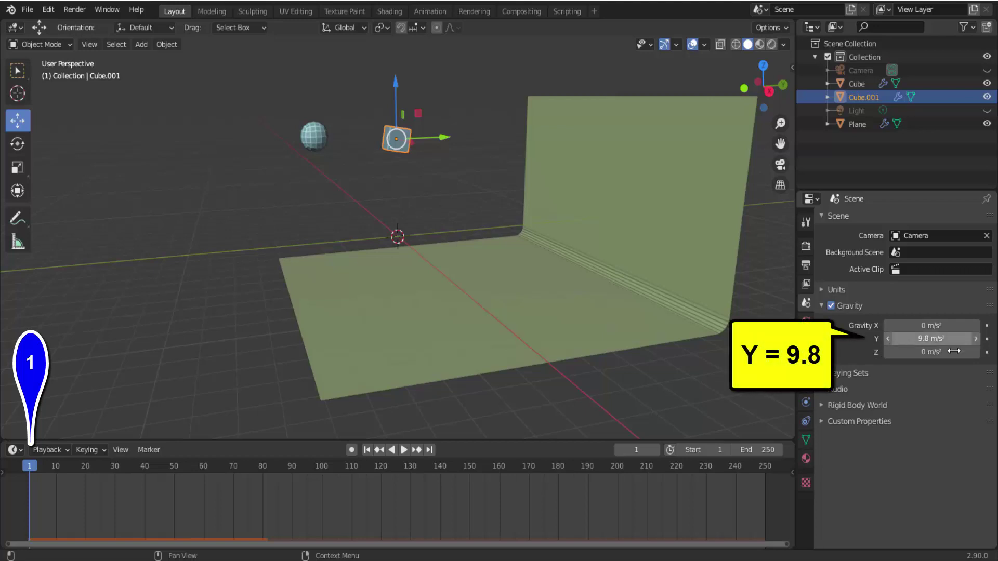
# Step: Keyframe Gravity Y at 9.8 and Gravity Z at 0 on frame 1, and again on frame 59
pyautogui.click(986, 339)
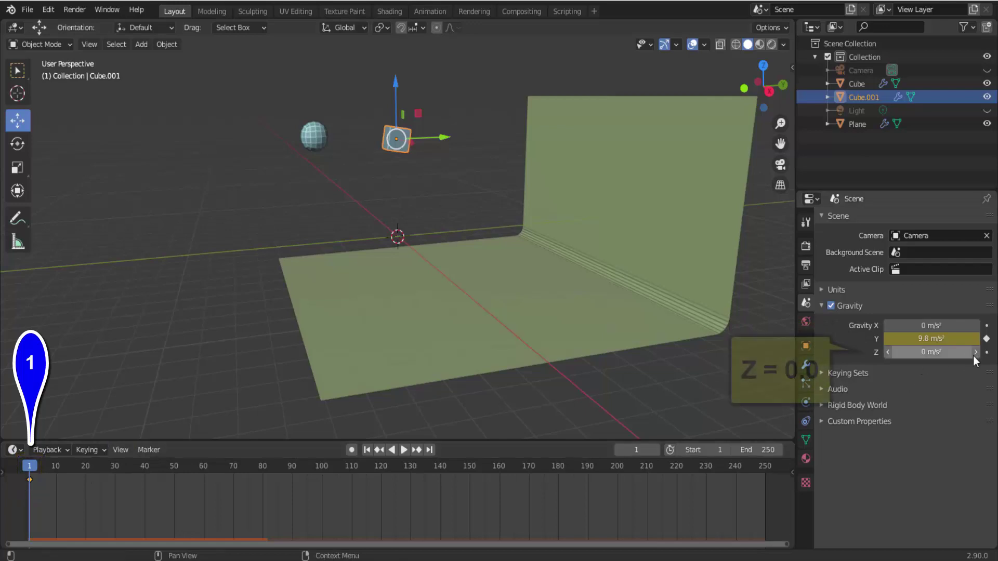
pyautogui.click(986, 352)
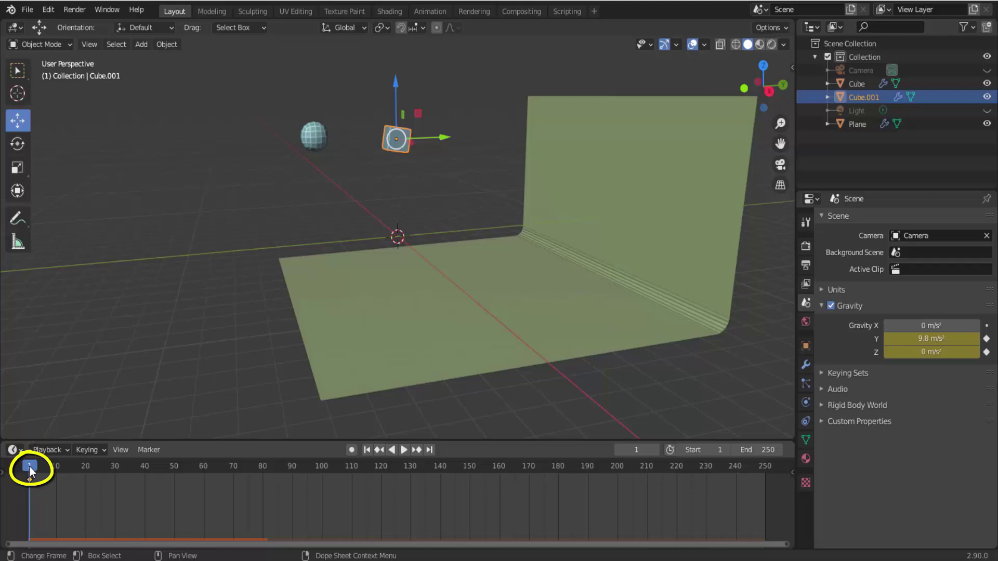
pyautogui.press('space')
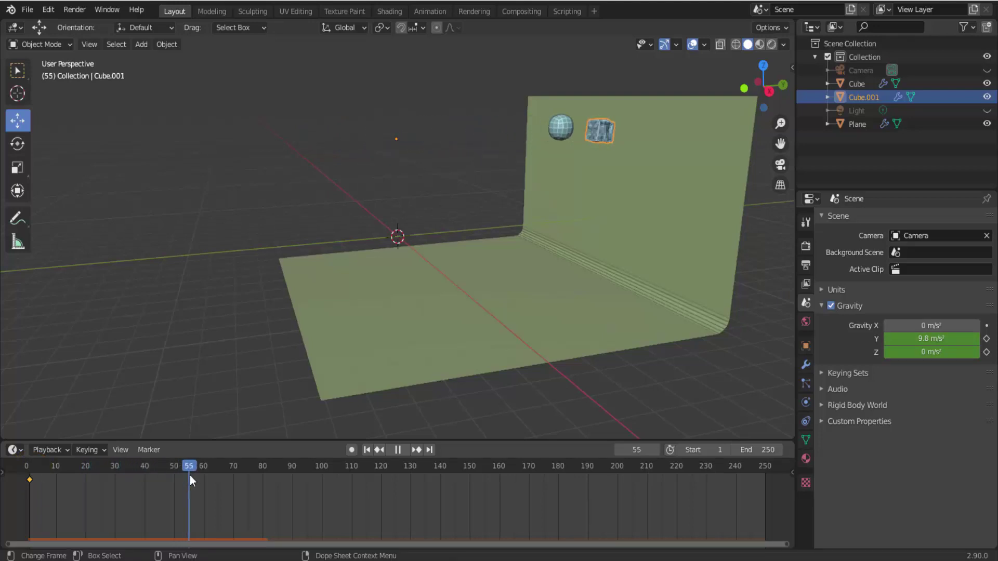
pyautogui.press('space')
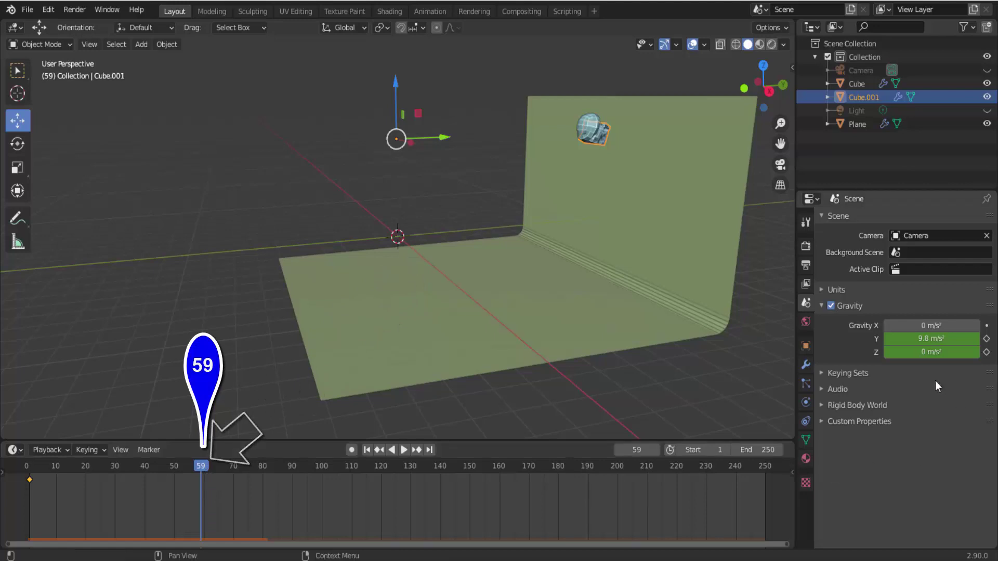
pyautogui.click(986, 338)
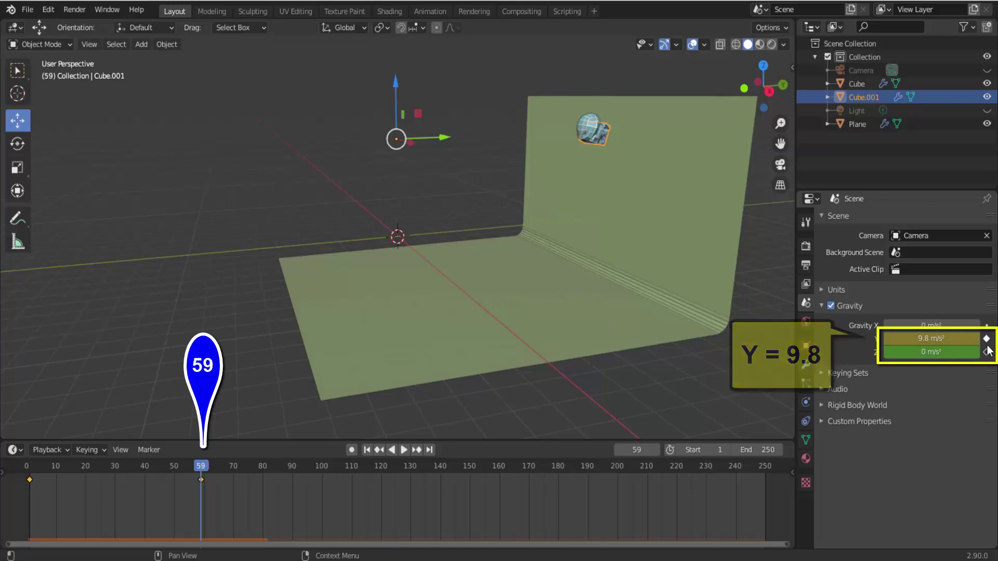
pyautogui.click(986, 352)
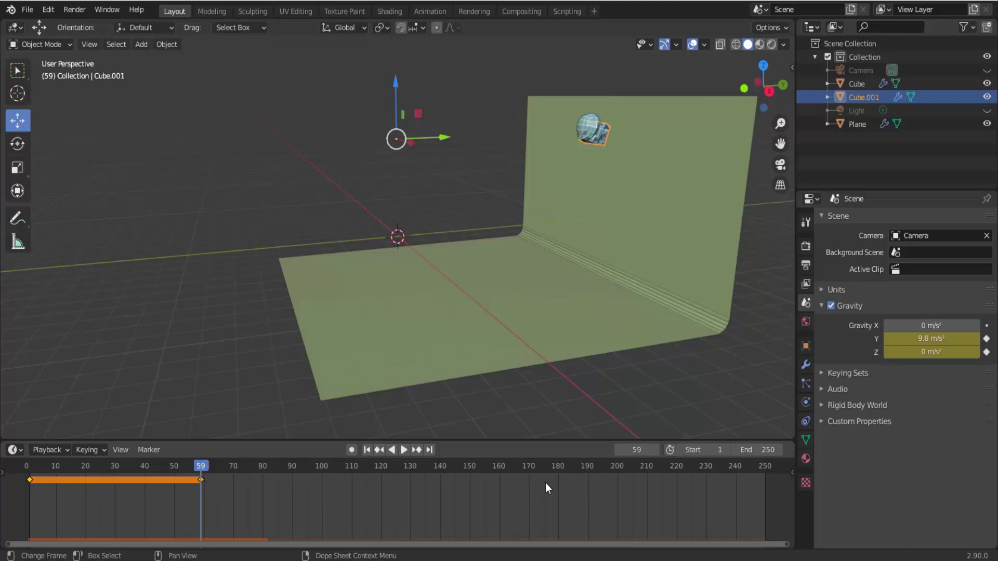
# Step: At frame 60, set Gravity Y to 0 and Gravity Z to -9.8 m/s², and keyframe both values
pyautogui.click(657, 451)
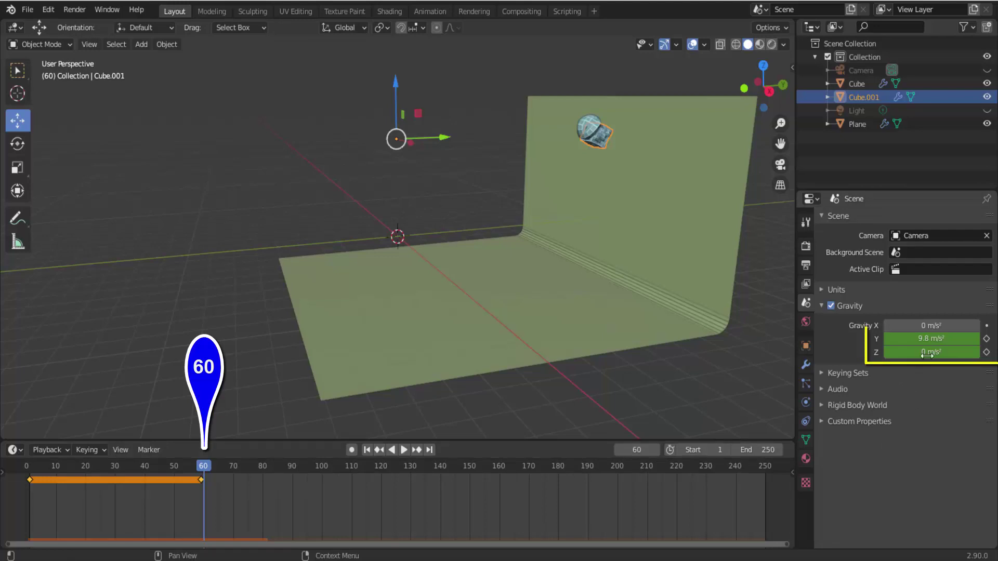
pyautogui.click(931, 339)
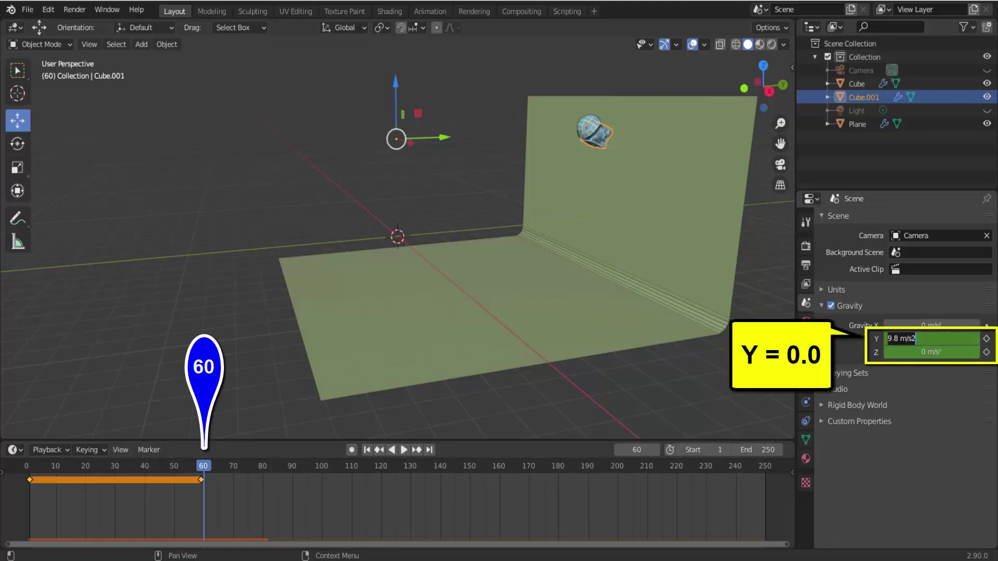
pyautogui.write('0')
pyautogui.press('Return')
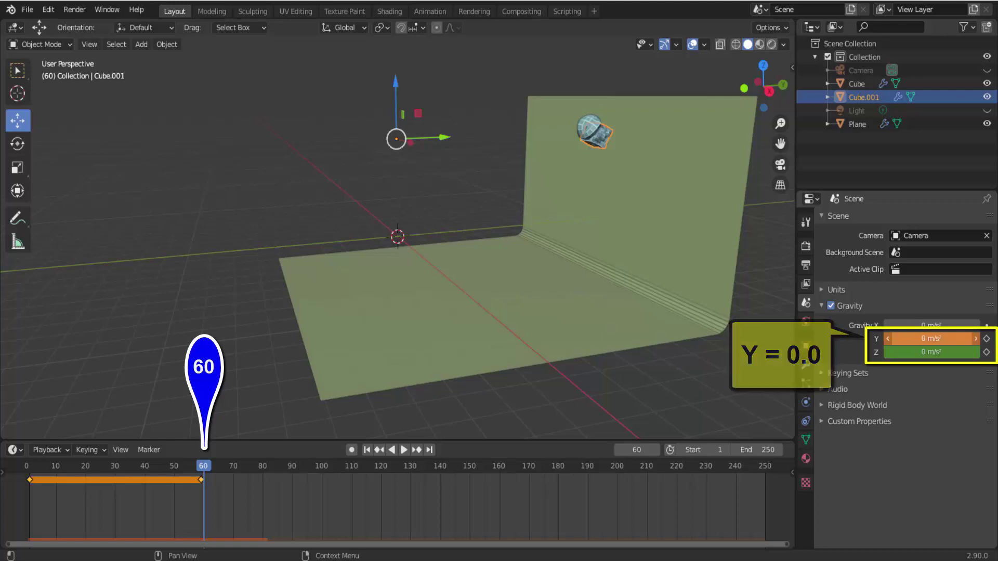
pyautogui.click(917, 352)
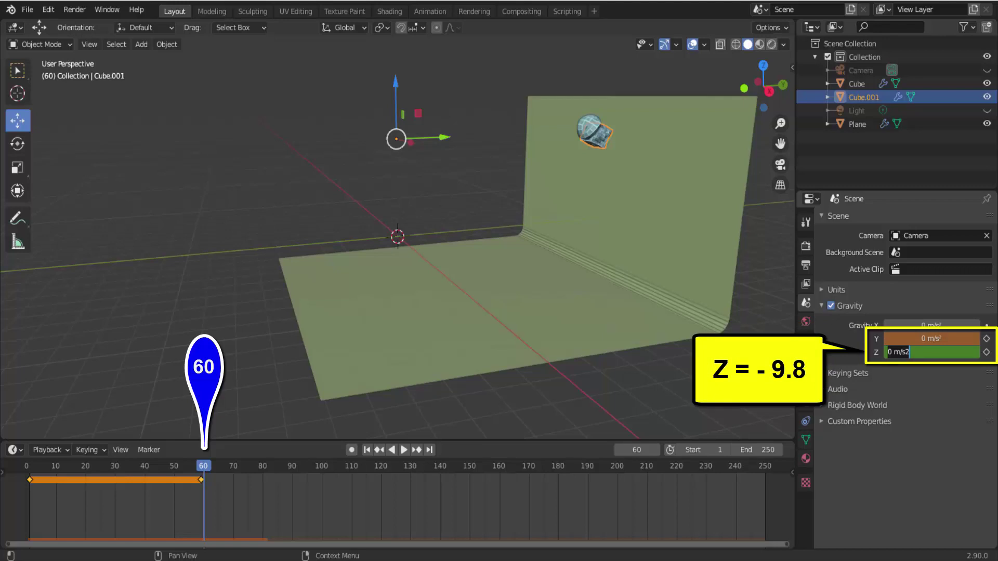
pyautogui.press('BackSpace')
pyautogui.write('-9.8')
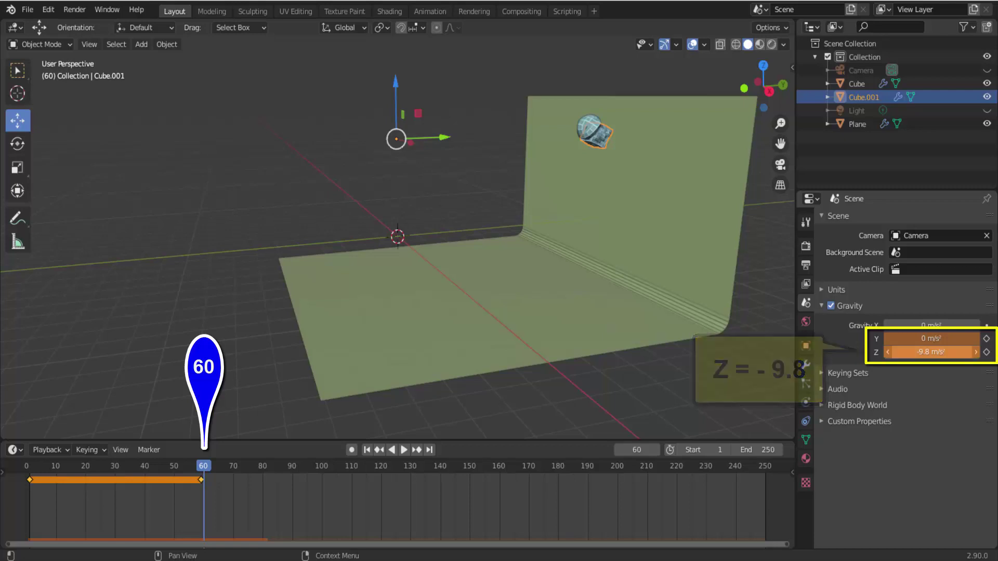
pyautogui.press('Return')
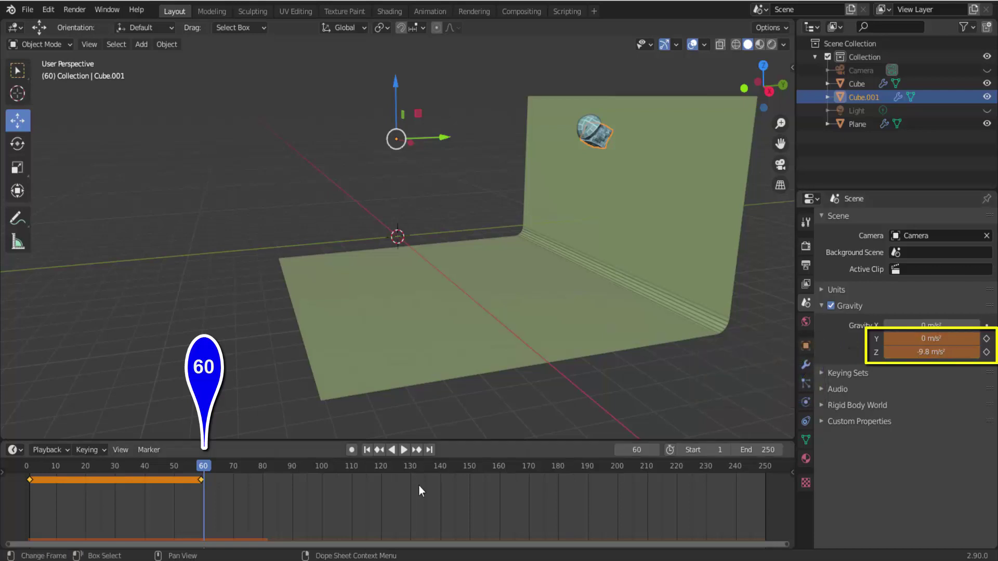
pyautogui.click(986, 338)
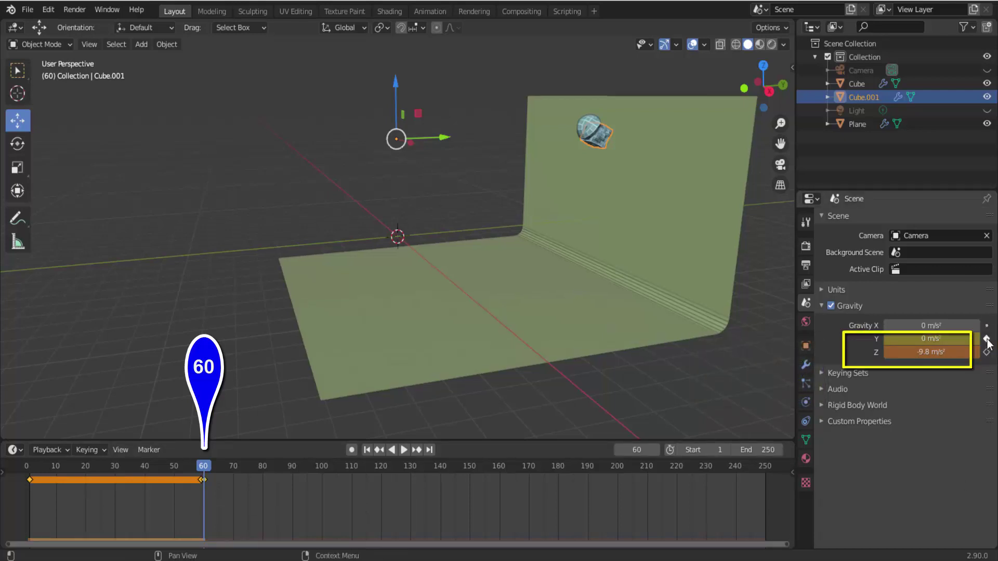
pyautogui.click(986, 352)
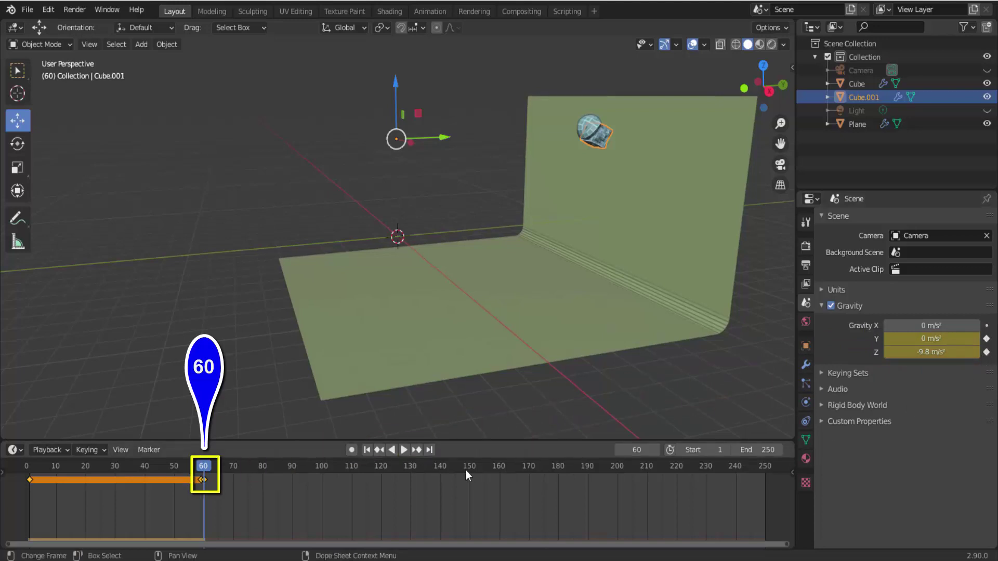
# Step: Play the simulation from frame 1 to check how the soft bodies react to the keyframed gravity, then stop playback
pyautogui.click(367, 450)
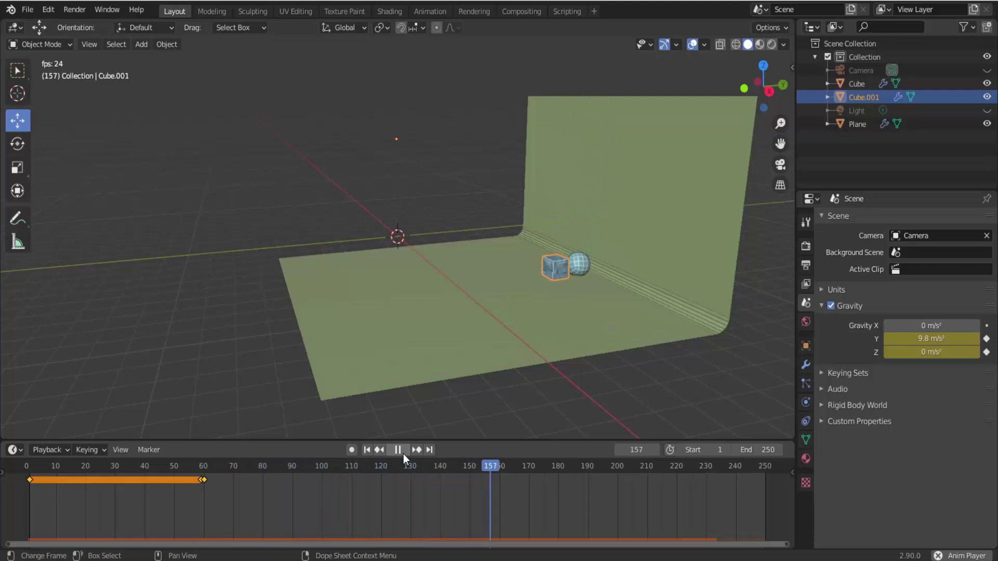
pyautogui.press('Escape')
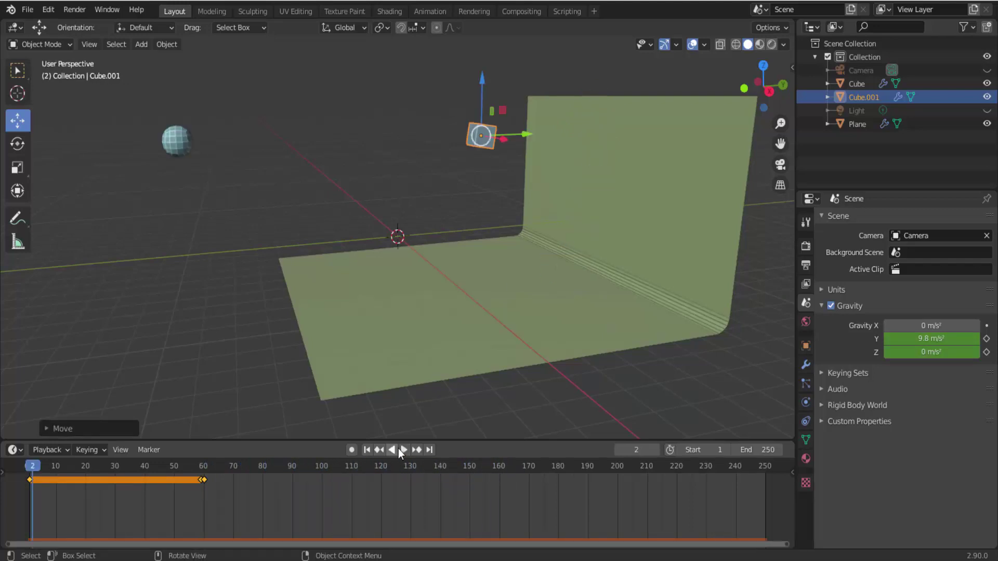